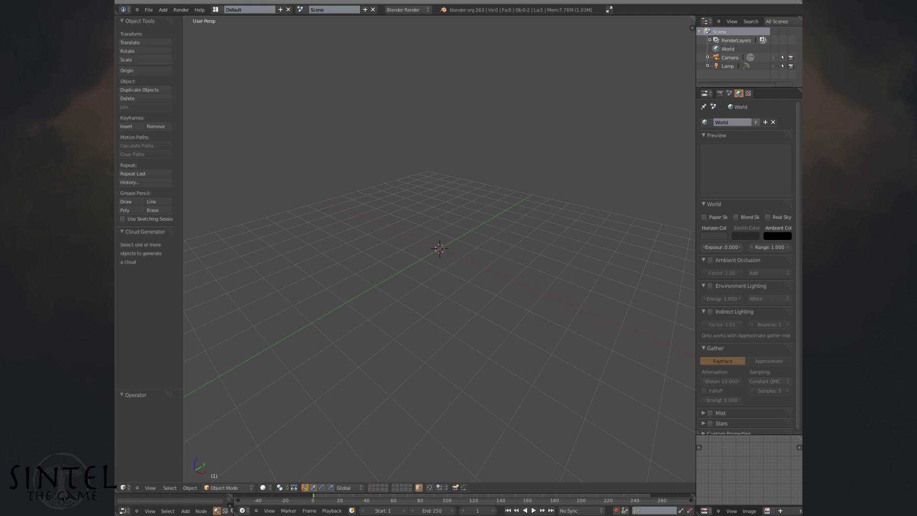
Add a plane, stretch it about 2.65 times along the X axis, and enlarge it uniformly by about 1.86.
{"action": "middle_click_drag", "start_coordinate": [440, 276], "coordinate": [468, 313]}
{"action": "key", "text": "shift+a"}
{"action": "mouse_move", "coordinate": [488, 311]}
{"action": "left_click", "coordinate": [522, 313]}
{"action": "key", "text": "s"}
{"action": "key", "text": "x"}
{"action": "left_click", "coordinate": [688, 396]}
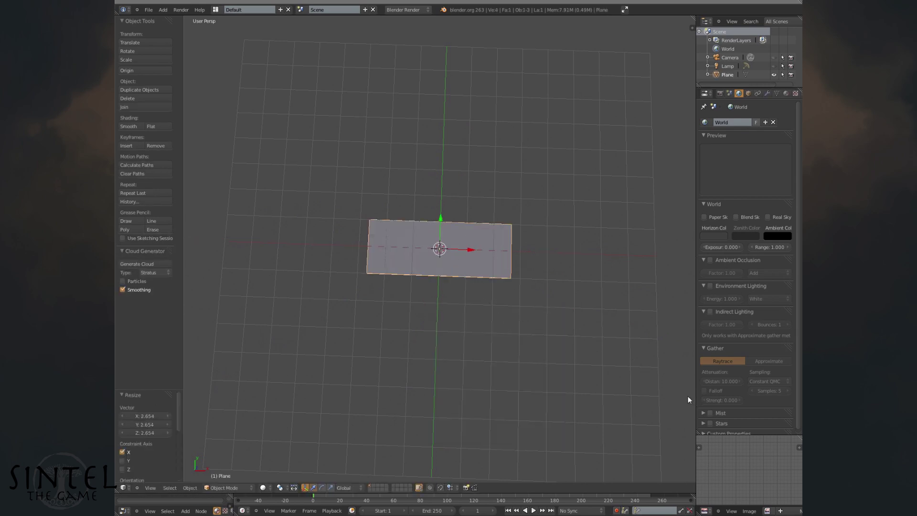
{"action": "key", "text": "s"}
{"action": "left_click", "coordinate": [617, 391]}
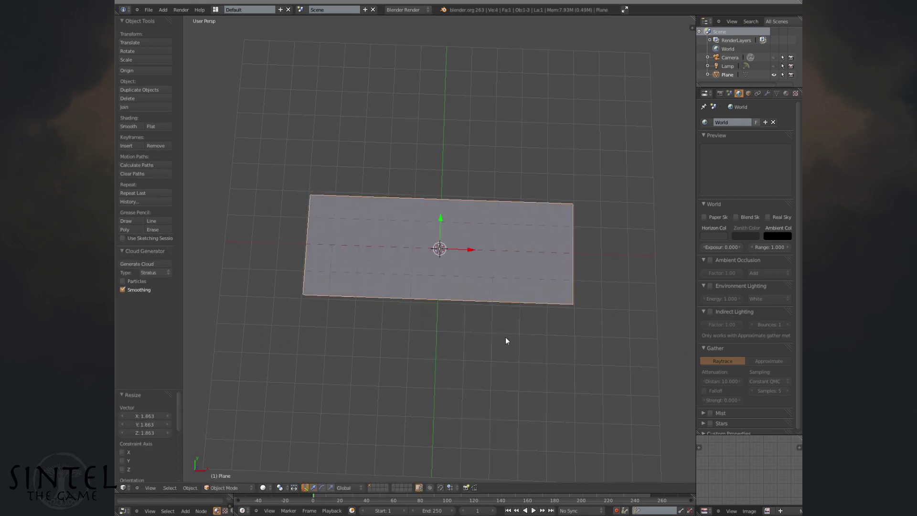
Add three crosswise loop cuts and one centred lengthwise loop cut to the plane's mesh.
{"action": "key", "text": "Tab"}
{"action": "key", "text": "a"}
{"action": "key", "text": "ctrl+r"}
{"action": "scroll", "coordinate": [441, 199], "scroll_direction": "up", "scroll_amount": 2}
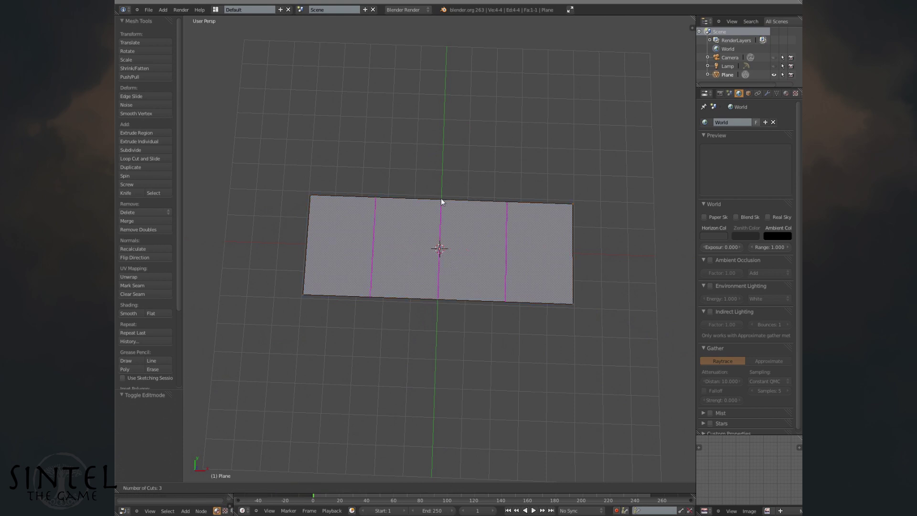
{"action": "left_click", "coordinate": [440, 198]}
{"action": "key", "text": "ctrl+r"}
{"action": "left_click", "coordinate": [431, 236]}
{"action": "right_click", "coordinate": [429, 237]}
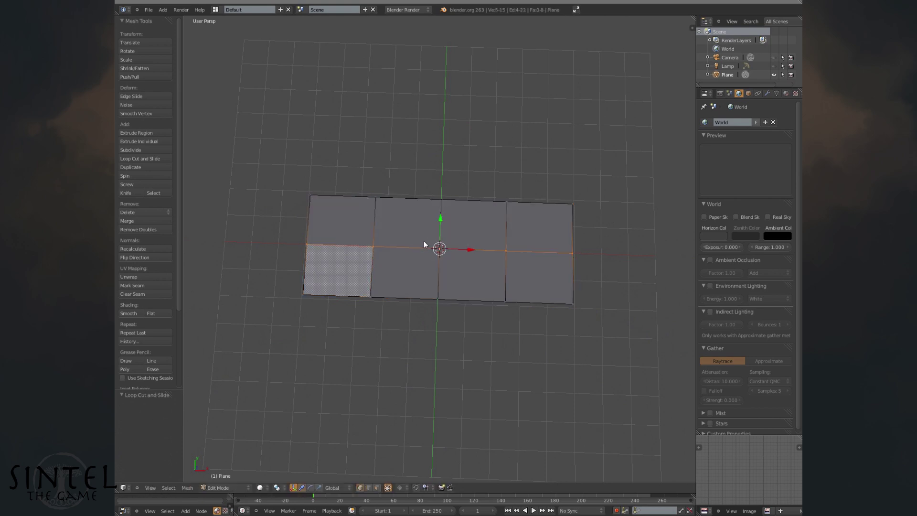
Lower the plane's central lengthwise edge loop by about 0.75 along the Z axis to form a crease.
{"action": "middle_click_drag", "start_coordinate": [423, 240], "coordinate": [431, 237]}
{"action": "left_click_drag", "start_coordinate": [437, 237], "coordinate": [439, 251]}
{"action": "left_click", "coordinate": [440, 243]}
{"action": "middle_click_drag", "start_coordinate": [440, 242], "coordinate": [420, 249]}
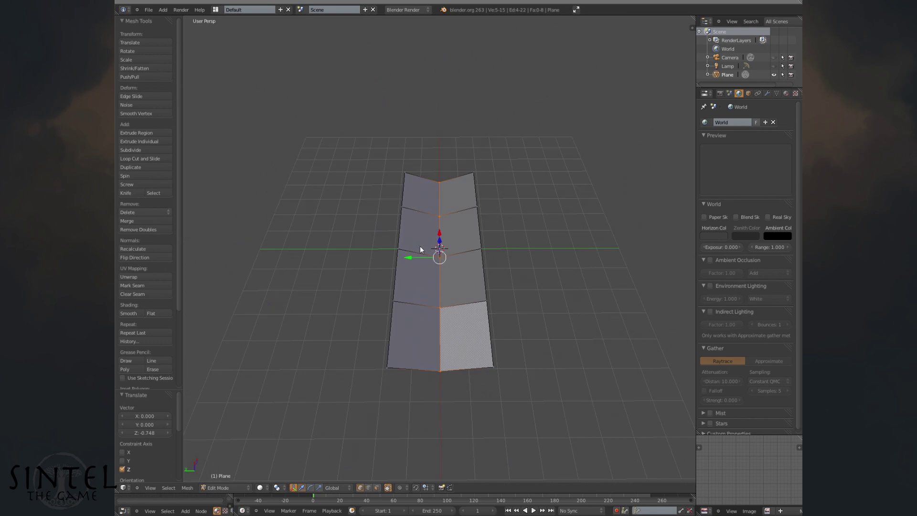
Turn on proportional editing and move a crosswise edge loop of the plane along the Z axis with falloff.
{"action": "left_click", "coordinate": [390, 487]}
{"action": "left_click", "coordinate": [399, 487]}
{"action": "left_click", "coordinate": [404, 471]}
{"action": "scroll", "coordinate": [471, 311], "scroll_direction": "down", "scroll_amount": 1}
{"action": "middle_click_drag", "start_coordinate": [471, 312], "coordinate": [340, 239]}
{"action": "right_click", "coordinate": [374, 326], "text": "alt"}
{"action": "key", "text": "g"}
{"action": "key", "text": "z"}
{"action": "scroll", "coordinate": [338, 254], "scroll_direction": "down", "scroll_amount": 5}
{"action": "left_click", "coordinate": [342, 263]}
Rotate the selected edge loop about the Y axis and shift it downward to curve the plane.
{"action": "key", "text": "r"}
{"action": "key", "text": "x"}
{"action": "scroll", "coordinate": [343, 260], "scroll_direction": "up", "scroll_amount": 3}
{"action": "key", "text": "y"}
{"action": "left_click", "coordinate": [338, 253]}
{"action": "left_click_drag", "start_coordinate": [340, 255], "coordinate": [343, 266]}
{"action": "left_click", "coordinate": [343, 265]}
Scale the selected crosswise edge loop with proportional falloff to shape the plane's outline.
{"action": "middle_click_drag", "start_coordinate": [343, 265], "coordinate": [452, 155]}
{"action": "key", "text": "s"}
{"action": "left_click", "coordinate": [511, 209]}
Adjust the plane's bend by moving further points along the Z axis with proportional editing.
{"action": "middle_click_drag", "start_coordinate": [511, 208], "coordinate": [470, 289]}
{"action": "right_click", "coordinate": [441, 203], "text": "shift"}
{"action": "key", "text": "g"}
{"action": "key", "text": "z"}
{"action": "scroll", "coordinate": [439, 175], "scroll_direction": "up", "scroll_amount": 2}
{"action": "left_click", "coordinate": [440, 176]}
{"action": "right_click", "coordinate": [440, 265]}
{"action": "key", "text": "g"}
{"action": "key", "text": "z"}
{"action": "left_click", "coordinate": [438, 241]}
Move two outer points of the plane together along the Z axis and clear the selection.
{"action": "right_click", "coordinate": [551, 363]}
{"action": "right_click", "coordinate": [504, 306], "text": "shift"}
{"action": "key", "text": "g"}
{"action": "key", "text": "z"}
{"action": "left_click", "coordinate": [527, 308]}
{"action": "right_click", "coordinate": [368, 396]}
{"action": "middle_click_drag", "start_coordinate": [367, 396], "coordinate": [417, 284]}
{"action": "key", "text": "a"}
Return to object mode and apply smooth shading to the curved plane.
{"action": "middle_click_drag", "start_coordinate": [471, 253], "coordinate": [458, 280]}
{"action": "key", "text": "Tab"}
{"action": "left_click", "coordinate": [130, 126]}
{"action": "middle_click_drag", "start_coordinate": [401, 253], "coordinate": [442, 282]}
Unwrap the plane's entire mesh with Project From View in the top orthographic view.
{"action": "key", "text": "KP_7"}
{"action": "key", "text": "KP_5"}
{"action": "key", "text": "Tab"}
{"action": "key", "text": "a"}
{"action": "key", "text": "u"}
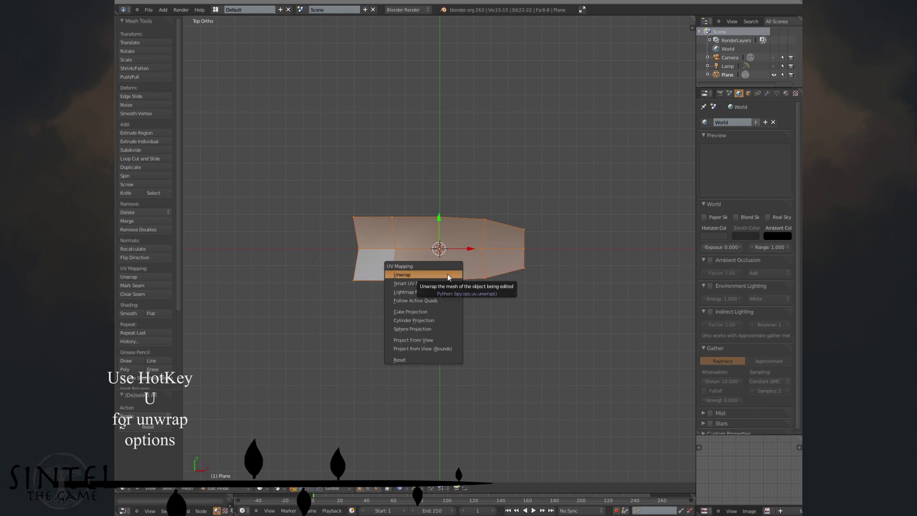
{"action": "left_click", "coordinate": [447, 337]}
Enlarge the plane's UV island and place it in the upper-left corner of the UV space.
{"action": "key", "text": "ctrl+Up"}
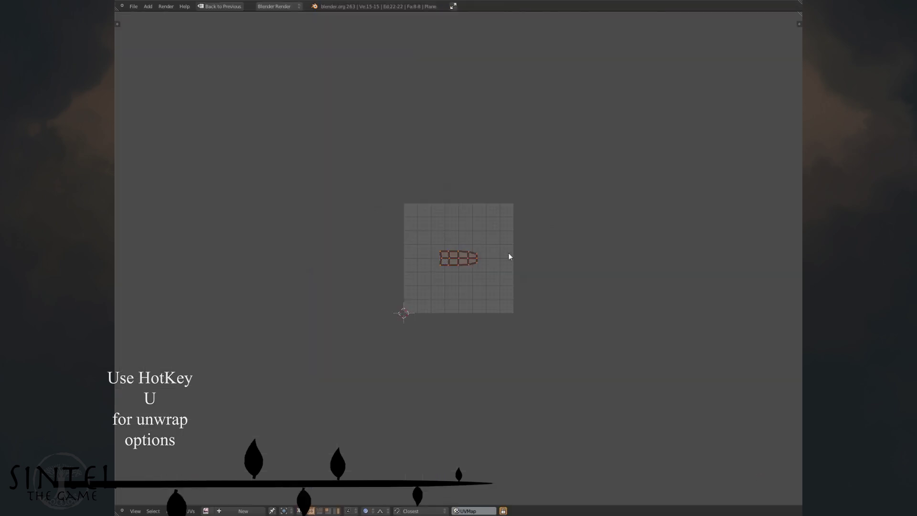
{"action": "scroll", "coordinate": [509, 258], "scroll_direction": "up", "scroll_amount": 6}
{"action": "scroll", "coordinate": [508, 302], "scroll_direction": "up", "scroll_amount": 3}
{"action": "middle_click_drag", "start_coordinate": [571, 331], "coordinate": [507, 188]}
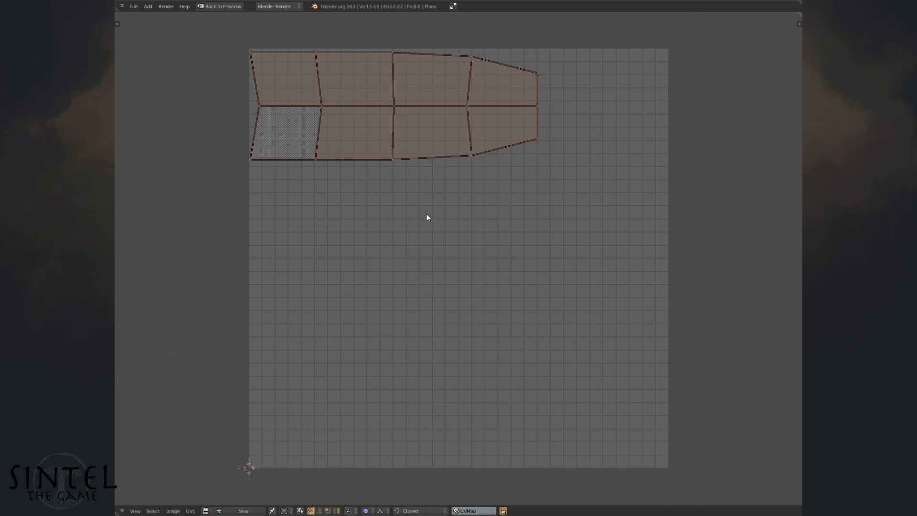
{"action": "key", "text": "ctrl+Up"}
Leave mesh editing, switch to the empty layer 2, and add a six-vertex circle in perspective view.
{"action": "key", "text": "Tab"}
{"action": "middle_click_drag", "start_coordinate": [476, 289], "coordinate": [429, 237]}
{"action": "key", "text": "2"}
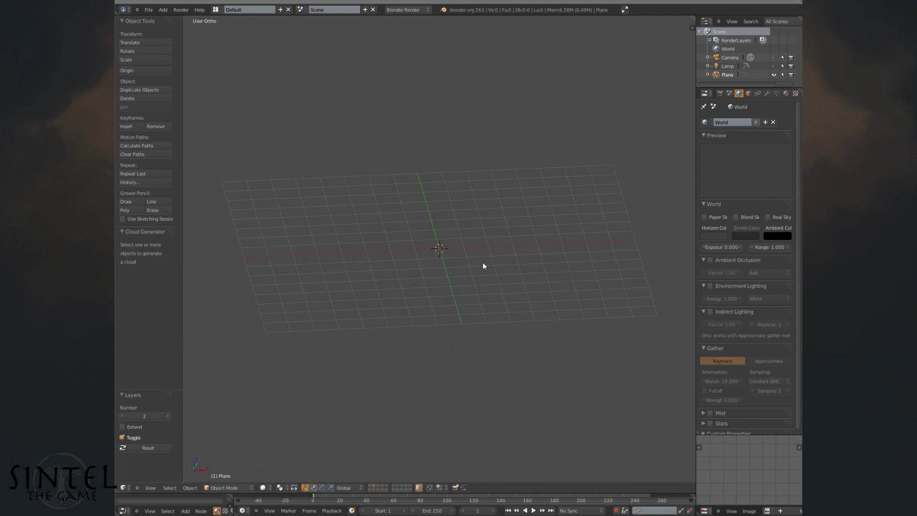
{"action": "key", "text": "KP_5"}
{"action": "key", "text": "shift+a"}
{"action": "mouse_move", "coordinate": [493, 295]}
{"action": "left_click", "coordinate": [540, 313]}
{"action": "key", "text": "Return"}
Extrude the circle downward into a hexagonal ring and recalculate its normals.
{"action": "scroll", "coordinate": [434, 314], "scroll_direction": "up", "scroll_amount": 4}
{"action": "key", "text": "Tab"}
{"action": "key", "text": "e"}
{"action": "left_click", "coordinate": [469, 357]}
{"action": "left_click", "coordinate": [133, 249]}
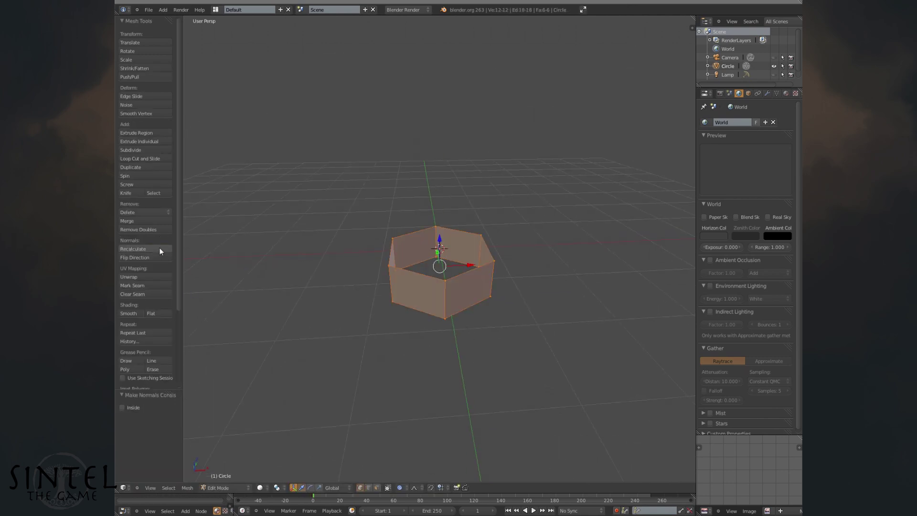
Extrude the ring's six faces individually outward twice, using an offset of about 0.47 for the second extrusion.
{"action": "middle_click_drag", "start_coordinate": [363, 274], "coordinate": [408, 276]}
{"action": "left_click", "coordinate": [377, 487]}
{"action": "key", "text": "space"}
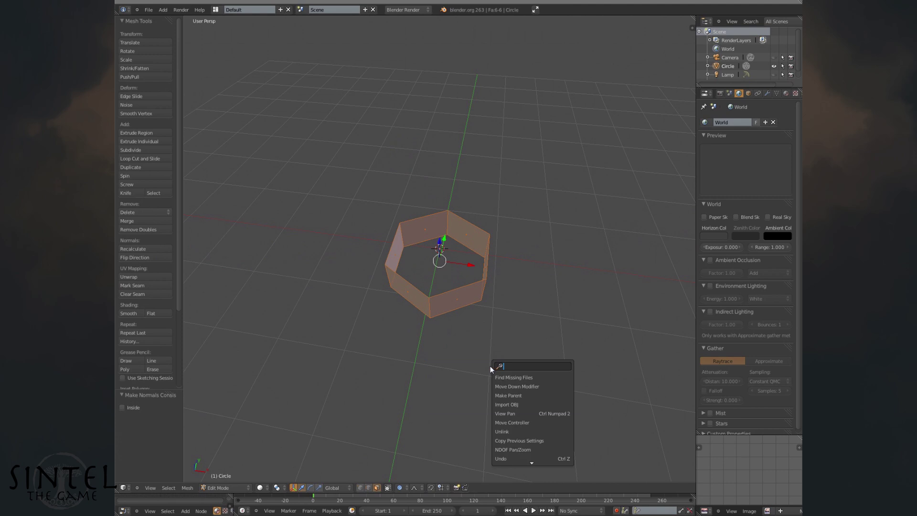
{"action": "type", "text": "extru"}
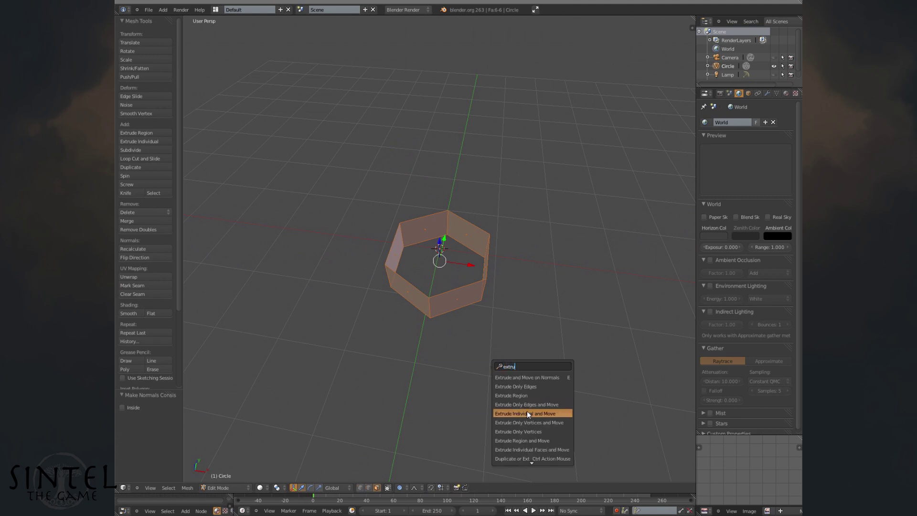
{"action": "left_click", "coordinate": [527, 413]}
{"action": "left_click", "coordinate": [549, 430]}
{"action": "key", "text": "space"}
{"action": "left_click", "coordinate": [526, 365]}
{"action": "left_click", "coordinate": [545, 392]}
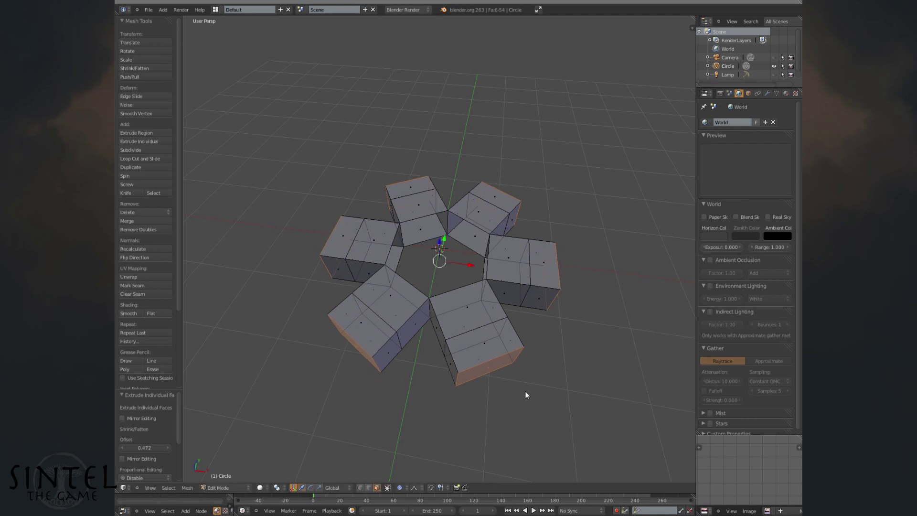
Select all lower vertices of the six-armed mesh in front orthographic view and delete them.
{"action": "middle_click_drag", "start_coordinate": [544, 392], "coordinate": [510, 361]}
{"action": "left_click", "coordinate": [360, 488]}
{"action": "key", "text": "a"}
{"action": "key", "text": "KP_1"}
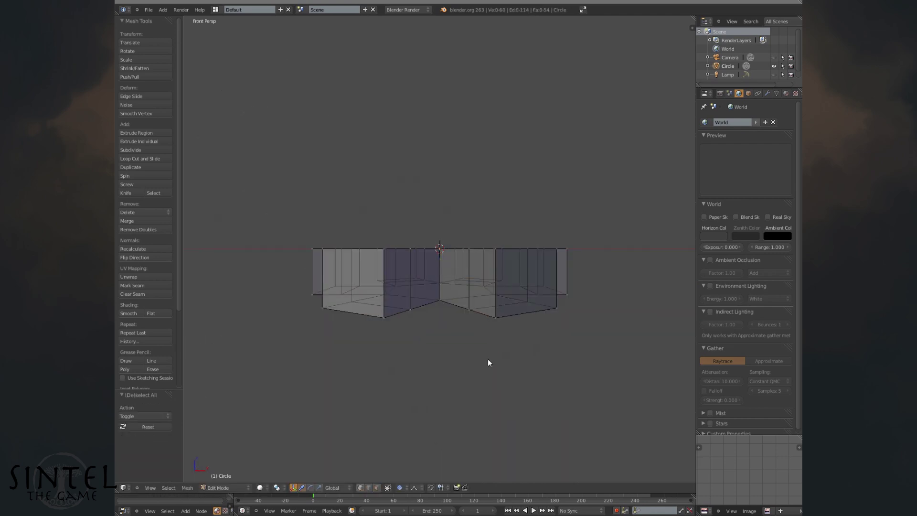
{"action": "key", "text": "KP_5"}
{"action": "key", "text": "b"}
{"action": "left_click_drag", "start_coordinate": [598, 353], "coordinate": [283, 268]}
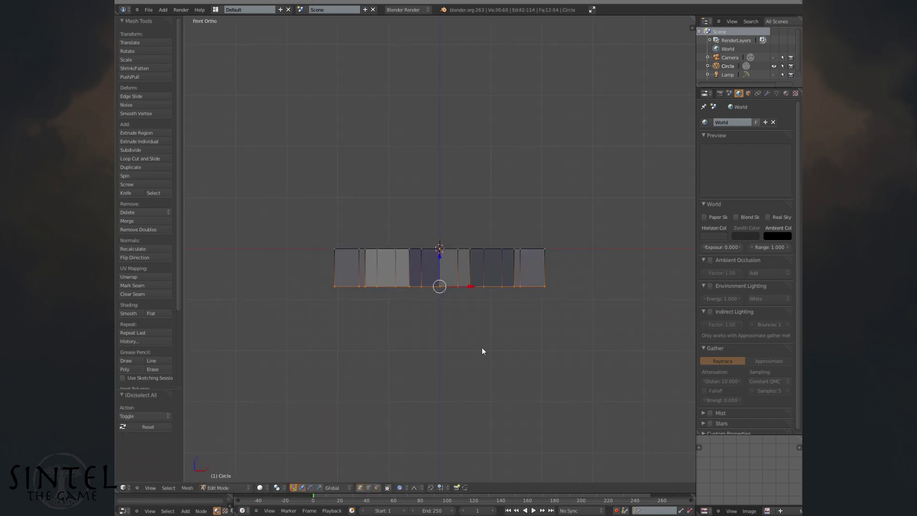
{"action": "key", "text": "x"}
{"action": "left_click", "coordinate": [483, 348]}
Select the six inner hexagon edges and extrude them to the centre with a scale of 0.
{"action": "mouse_move", "coordinate": [482, 301]}
{"action": "middle_mouse_down"}
{"action": "mouse_move", "coordinate": [460, 279]}
{"action": "mouse_move", "coordinate": [492, 307]}
{"action": "middle_mouse_up"}
{"action": "right_click", "coordinate": [460, 283], "text": "alt"}
{"action": "left_click", "coordinate": [368, 488]}
{"action": "right_click", "coordinate": [460, 286], "text": "alt"}
{"action": "right_click", "coordinate": [460, 287]}
{"action": "right_click", "coordinate": [486, 250], "text": "shift"}
{"action": "right_click", "coordinate": [461, 213], "text": "shift"}
{"action": "right_click", "coordinate": [423, 213], "text": "shift"}
{"action": "right_click", "coordinate": [396, 248], "text": "shift"}
{"action": "right_click", "coordinate": [417, 284], "text": "shift"}
{"action": "key", "text": "e"}
{"action": "key", "text": "s"}
{"action": "key", "text": "0"}
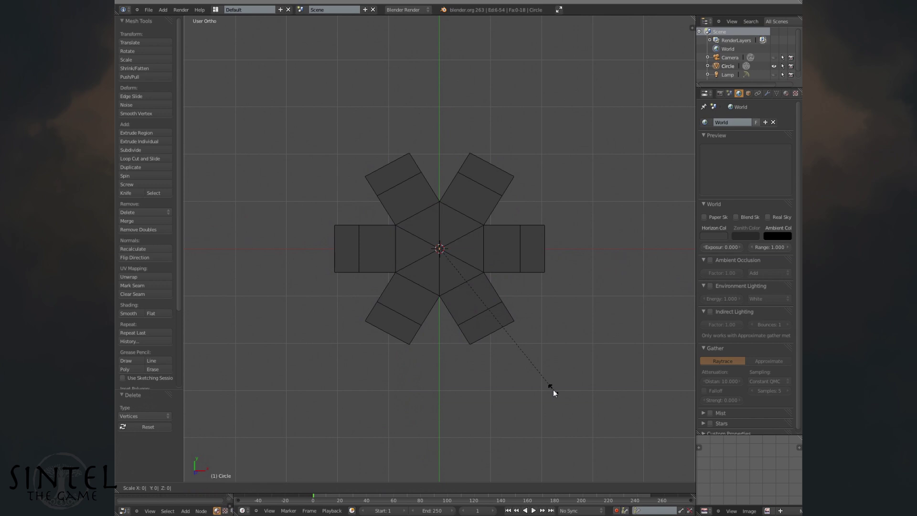
{"action": "key", "text": "Return"}
Remove doubled vertices from the whole six-armed mesh and clear the selection.
{"action": "left_click", "coordinate": [360, 487]}
{"action": "middle_click_drag", "start_coordinate": [427, 260], "coordinate": [431, 288]}
{"action": "key", "text": "a"}
{"action": "key", "text": "a"}
{"action": "key", "text": "w"}
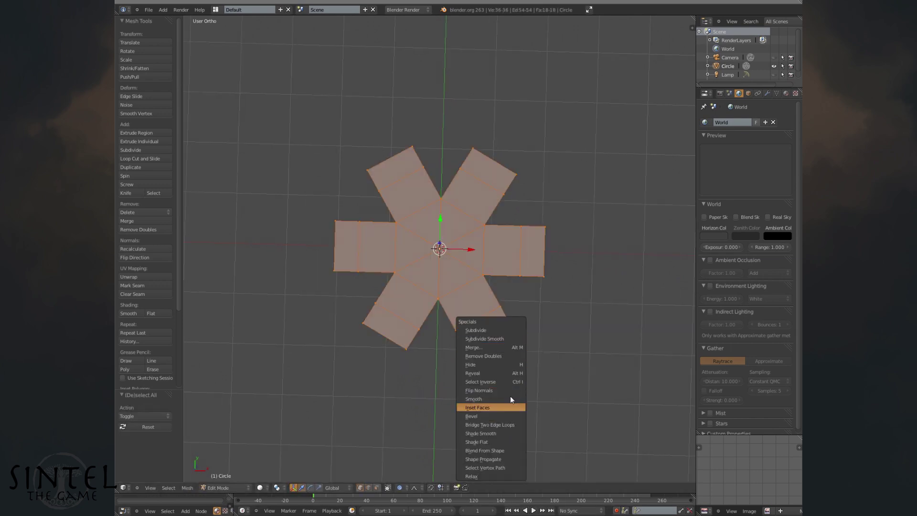
{"action": "left_click", "coordinate": [508, 356]}
{"action": "key", "text": "a"}
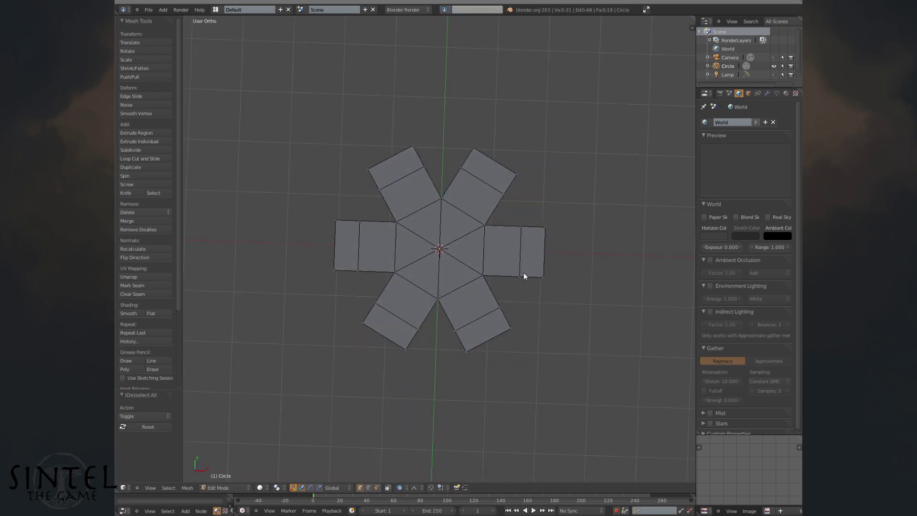
{"action": "type", "text": "s0"}
{"action": "key", "text": "Return"}
{"action": "key", "text": "ctrl+z"}
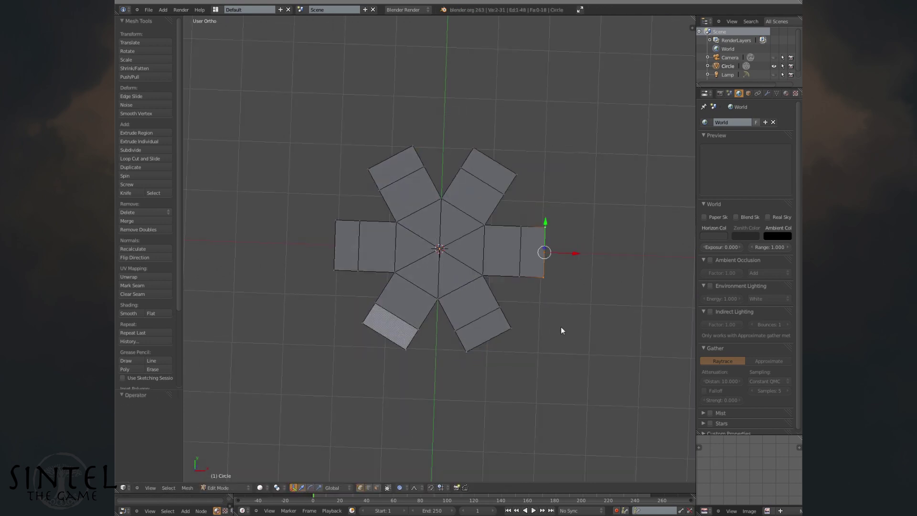
Collapse the outer ends of the right and lower-right arms to points by scaling each vertex pair to 0.
{"action": "key", "text": "s"}
{"action": "key", "text": "0"}
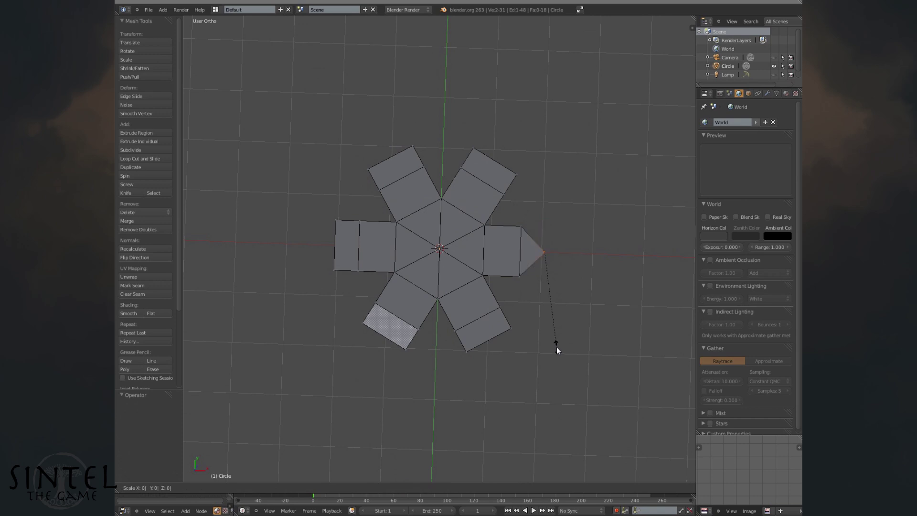
{"action": "key", "text": "Return"}
{"action": "right_click", "coordinate": [511, 328]}
{"action": "right_click", "coordinate": [467, 351], "text": "shift"}
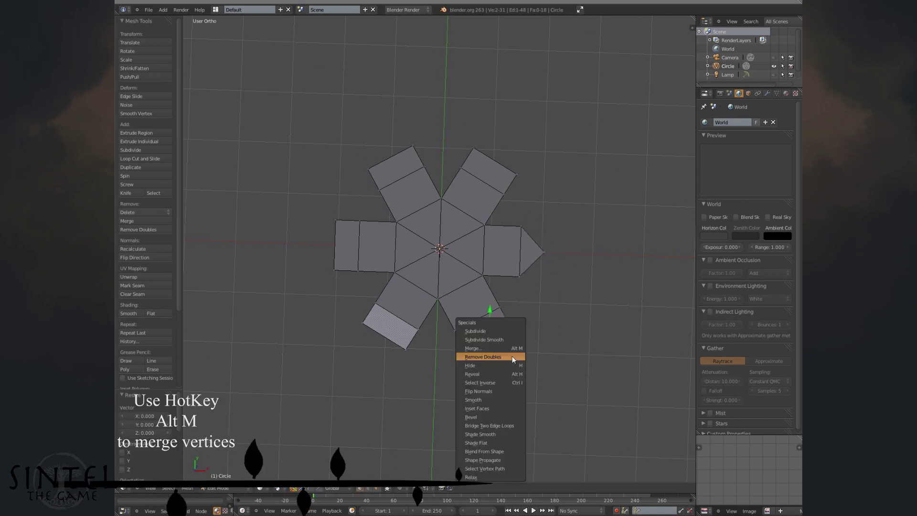
{"action": "key", "text": "s"}
{"action": "key", "text": "0"}
{"action": "key", "text": "Return"}
Merge the lower-left arm's two end vertices and scale the left arm's end vertices to 0.
{"action": "right_click", "coordinate": [404, 351]}
{"action": "right_click", "coordinate": [363, 322], "text": "shift"}
{"action": "key", "text": "alt+m"}
{"action": "right_click", "coordinate": [334, 270]}
{"action": "right_click", "coordinate": [336, 220], "text": "shift"}
{"action": "key", "text": "s"}
{"action": "key", "text": "0"}
{"action": "key", "text": "Return"}
Collapse the outer ends of the upper-left and upper-right arms to points by scaling each vertex pair to 0.
{"action": "right_click", "coordinate": [369, 168]}
{"action": "right_click", "coordinate": [414, 146], "text": "shift"}
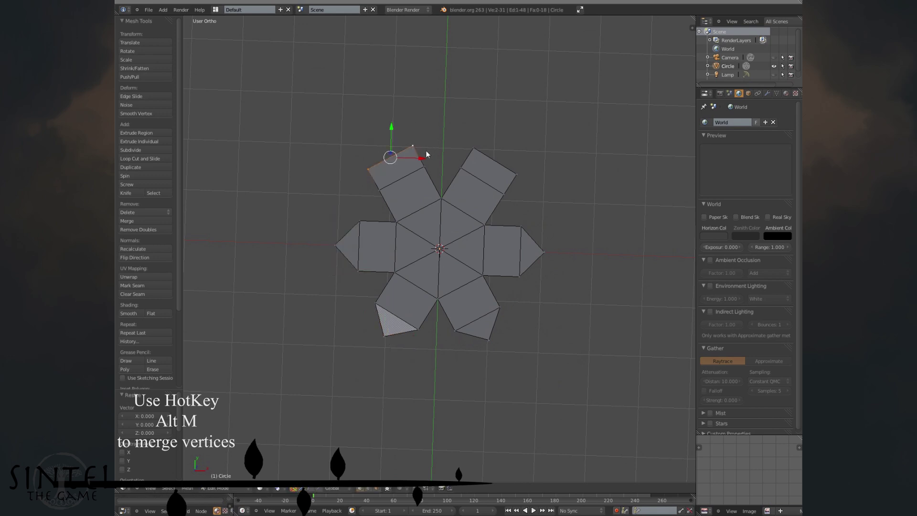
{"action": "key", "text": "s"}
{"action": "key", "text": "0"}
{"action": "key", "text": "Return"}
{"action": "right_click", "coordinate": [475, 147]}
{"action": "right_click", "coordinate": [518, 172], "text": "shift"}
{"action": "key", "text": "s"}
{"action": "key", "text": "0"}
{"action": "key", "text": "Return"}
Remove doubled vertices from the whole mesh and clear the selection.
{"action": "key", "text": "a"}
{"action": "key", "text": "w"}
{"action": "left_click", "coordinate": [557, 268]}
{"action": "key", "text": "a"}
Select the six pointed arm tips, scale them together, and move them along the Z axis.
{"action": "middle_click_drag", "start_coordinate": [508, 299], "coordinate": [486, 301]}
{"action": "right_click", "coordinate": [508, 317]}
{"action": "right_click", "coordinate": [404, 334], "text": "shift"}
{"action": "right_click", "coordinate": [337, 265], "text": "shift"}
{"action": "right_click", "coordinate": [372, 180], "text": "shift"}
{"action": "right_click", "coordinate": [474, 164], "text": "shift"}
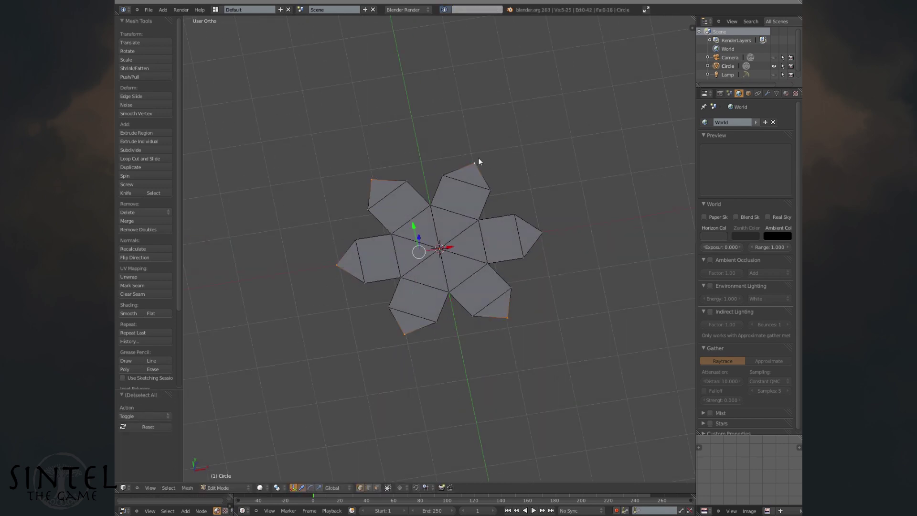
{"action": "right_click", "coordinate": [542, 233], "text": "shift"}
{"action": "key", "text": "s"}
{"action": "left_click", "coordinate": [531, 334]}
{"action": "middle_click_drag", "start_coordinate": [531, 334], "coordinate": [441, 251]}
{"action": "key", "text": "g"}
{"action": "key", "text": "z"}
{"action": "left_click", "coordinate": [437, 240]}
Lower the mesh's centre vertex along the Z axis to give the flower a sunken middle.
{"action": "right_click", "coordinate": [441, 249]}
{"action": "left_click_drag", "start_coordinate": [439, 232], "coordinate": [440, 250]}
{"action": "middle_click_drag", "start_coordinate": [440, 249], "coordinate": [426, 300]}
{"action": "scroll", "coordinate": [423, 245], "scroll_direction": "up", "scroll_amount": 2}
{"action": "middle_click_drag", "start_coordinate": [425, 300], "coordinate": [428, 278]}
{"action": "key", "text": "Tab"}
{"action": "key", "text": "Tab"}
Raise the three end vertices of two arms slightly along the Z axis, one arm at a time.
{"action": "right_click", "coordinate": [367, 320]}
{"action": "right_click", "coordinate": [354, 287], "text": "shift"}
{"action": "right_click", "coordinate": [310, 330], "text": "shift"}
{"action": "left_click_drag", "start_coordinate": [346, 287], "coordinate": [347, 279]}
{"action": "right_click", "coordinate": [557, 296]}
{"action": "right_click", "coordinate": [544, 264], "text": "shift"}
{"action": "right_click", "coordinate": [600, 292], "text": "shift"}
{"action": "left_click_drag", "start_coordinate": [568, 260], "coordinate": [569, 252]}
Select the three end vertices of a third arm and raise them slightly.
{"action": "middle_click_drag", "start_coordinate": [425, 246], "coordinate": [419, 219]}
{"action": "right_click", "coordinate": [370, 276]}
{"action": "right_click", "coordinate": [393, 235], "text": "shift"}
{"action": "right_click", "coordinate": [336, 251], "text": "shift"}
{"action": "left_click_drag", "start_coordinate": [376, 275], "coordinate": [381, 270]}
Adjust two single vertices at the arm ends, moving the first along the Z axis.
{"action": "middle_click_drag", "start_coordinate": [584, 285], "coordinate": [569, 280]}
{"action": "right_click", "coordinate": [569, 285]}
{"action": "key", "text": "g"}
{"action": "key", "text": "z"}
{"action": "left_click", "coordinate": [591, 258]}
{"action": "right_click", "coordinate": [623, 299]}
{"action": "left_click_drag", "start_coordinate": [608, 296], "coordinate": [597, 296]}
Raise the three end vertices of another arm by 0.165 along the Z axis and clear the selection.
{"action": "middle_click_drag", "start_coordinate": [261, 167], "coordinate": [409, 200]}
{"action": "right_click", "coordinate": [373, 253]}
{"action": "right_click", "coordinate": [384, 203], "text": "shift"}
{"action": "right_click", "coordinate": [334, 228], "text": "shift"}
{"action": "left_click_drag", "start_coordinate": [385, 288], "coordinate": [385, 280]}
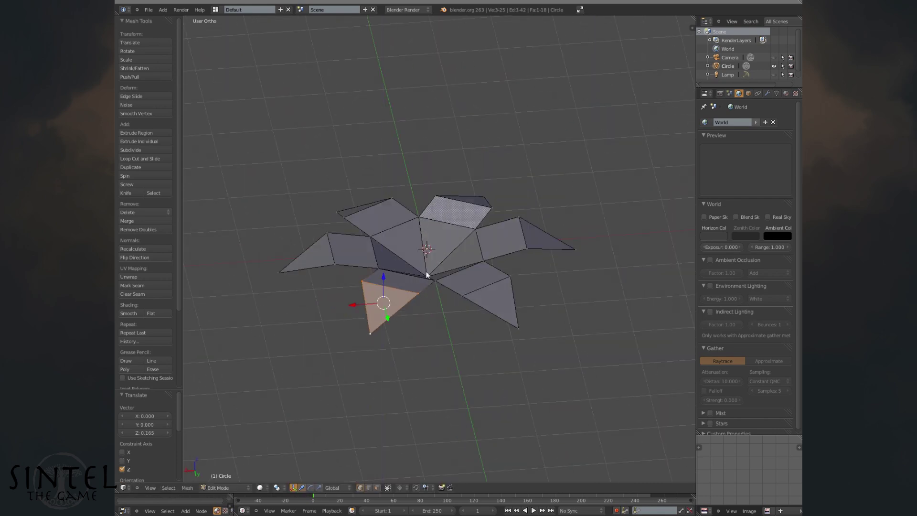
{"action": "middle_click_drag", "start_coordinate": [425, 274], "coordinate": [407, 307]}
{"action": "key", "text": "a"}
Project the UVs of the whole six-armed mesh from the top view.
{"action": "scroll", "coordinate": [481, 244], "scroll_direction": "down", "scroll_amount": 3}
{"action": "key", "text": "KP_7"}
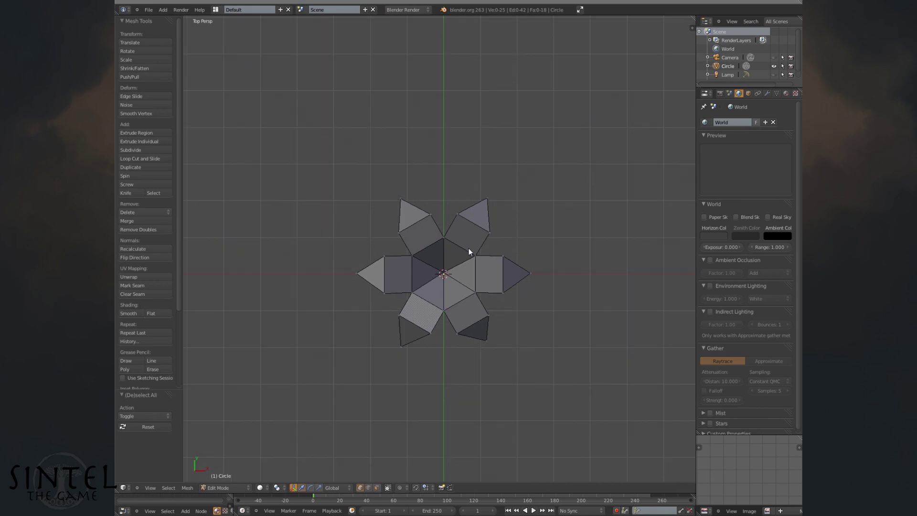
{"action": "key", "text": "a"}
{"action": "key", "text": "u"}
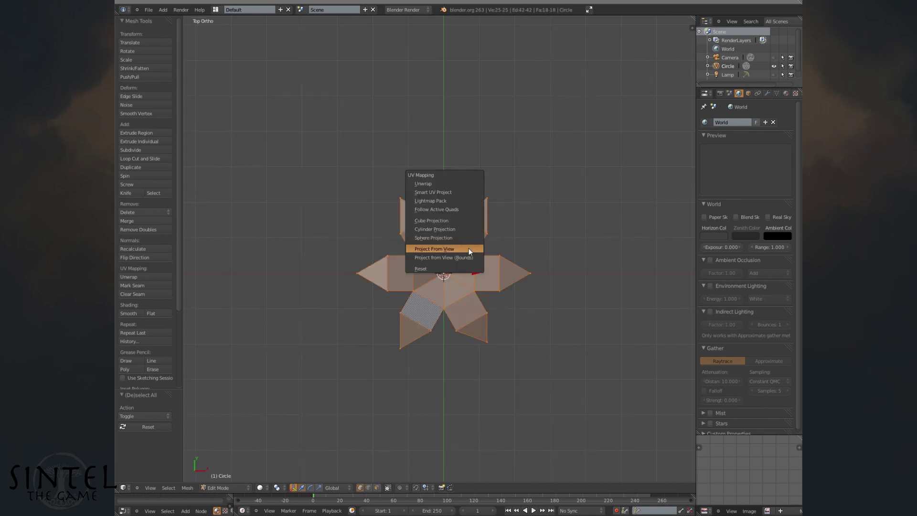
{"action": "left_click", "coordinate": [469, 248]}
Resize the flower's UV island and move it by 0.354 in X and 0.382 in Y in the maximized UV editor.
{"action": "key", "text": "ctrl+Up"}
{"action": "scroll", "coordinate": [487, 310], "scroll_direction": "down", "scroll_amount": 1}
{"action": "key", "text": "s"}
{"action": "left_click", "coordinate": [503, 300]}
{"action": "key", "text": "s"}
{"action": "left_click", "coordinate": [500, 297]}
{"action": "key", "text": "g"}
{"action": "left_click", "coordinate": [550, 204]}
{"action": "key", "text": "ctrl+Up"}
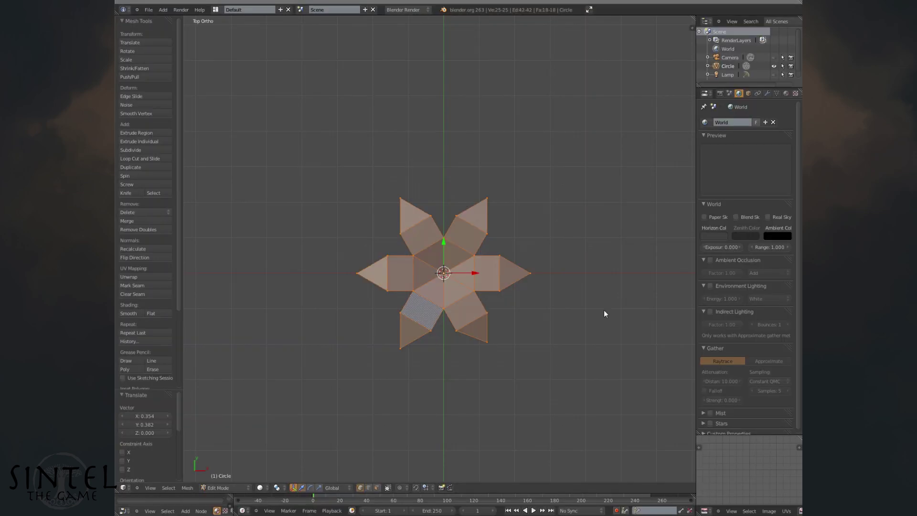
Leave edit mode, switch to layer 3 in perspective view, and add a plane at the origin.
{"action": "key", "text": "Tab"}
{"action": "middle_click_drag", "start_coordinate": [471, 316], "coordinate": [434, 283]}
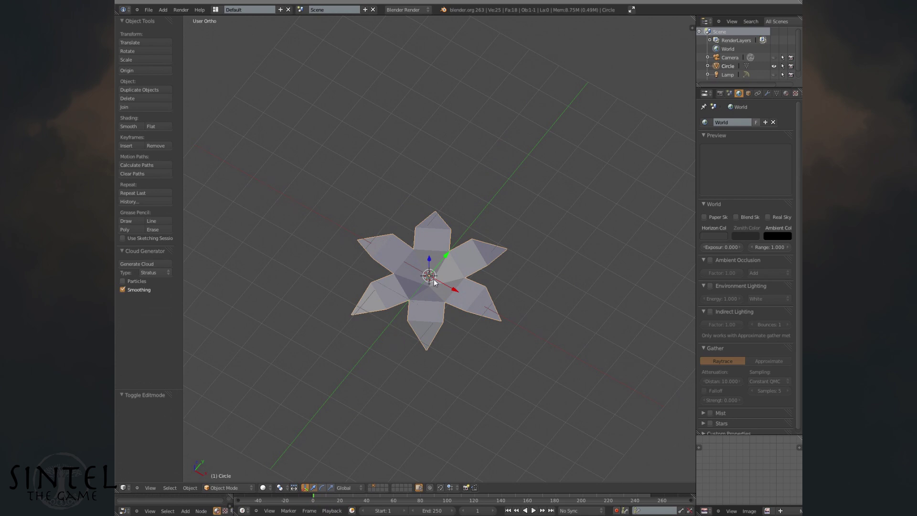
{"action": "key", "text": "3"}
{"action": "key", "text": "KP_5"}
{"action": "middle_click_drag", "start_coordinate": [493, 300], "coordinate": [451, 294]}
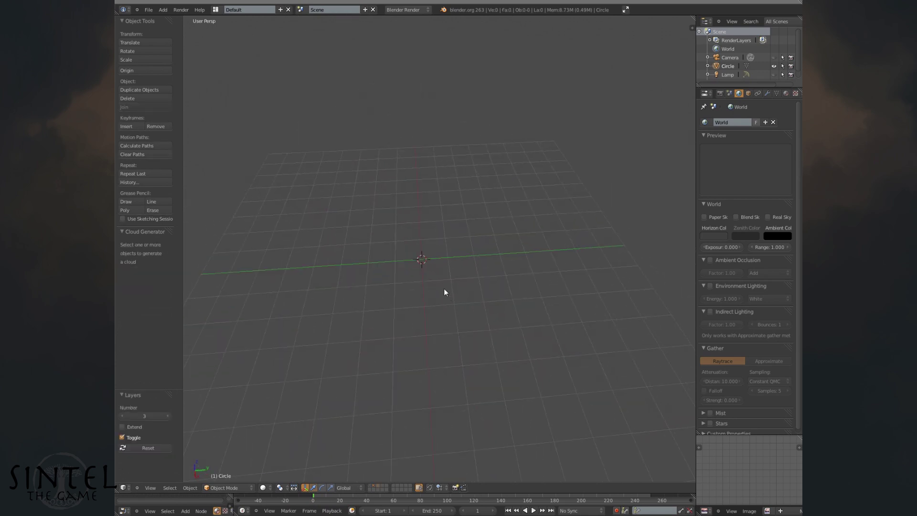
{"action": "key", "text": "shift+a"}
{"action": "mouse_move", "coordinate": [443, 289]}
{"action": "left_click", "coordinate": [489, 289]}
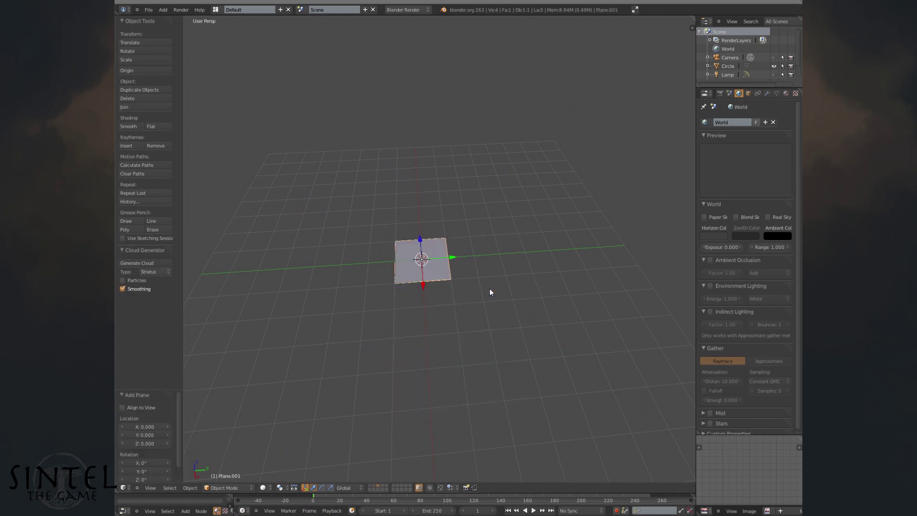
Scale the new plane by 3 along the X axis.
{"action": "key", "text": "s"}
{"action": "key", "text": "x"}
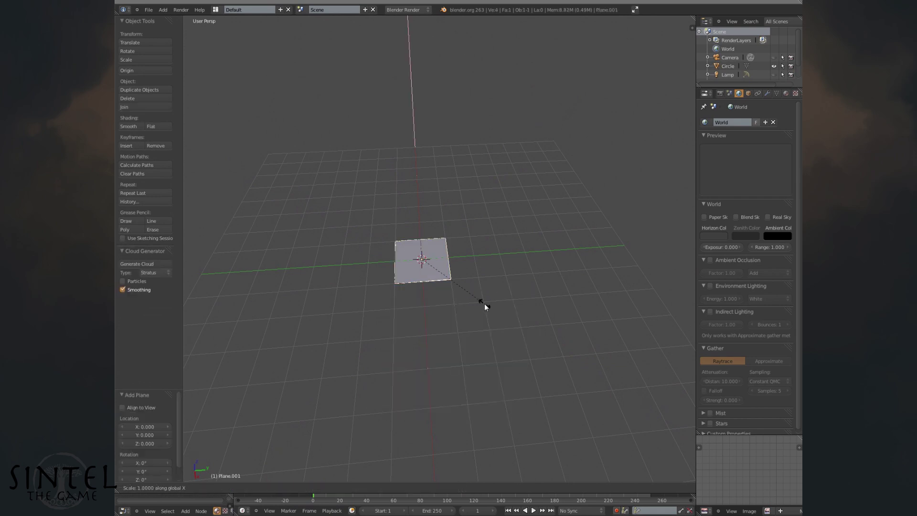
{"action": "key", "text": "3"}
{"action": "key", "text": "Return"}
Map the stretched plane's UVs with Project From View, seen from the top.
{"action": "middle_click_drag", "start_coordinate": [485, 307], "coordinate": [450, 301]}
{"action": "key", "text": "KP_7"}
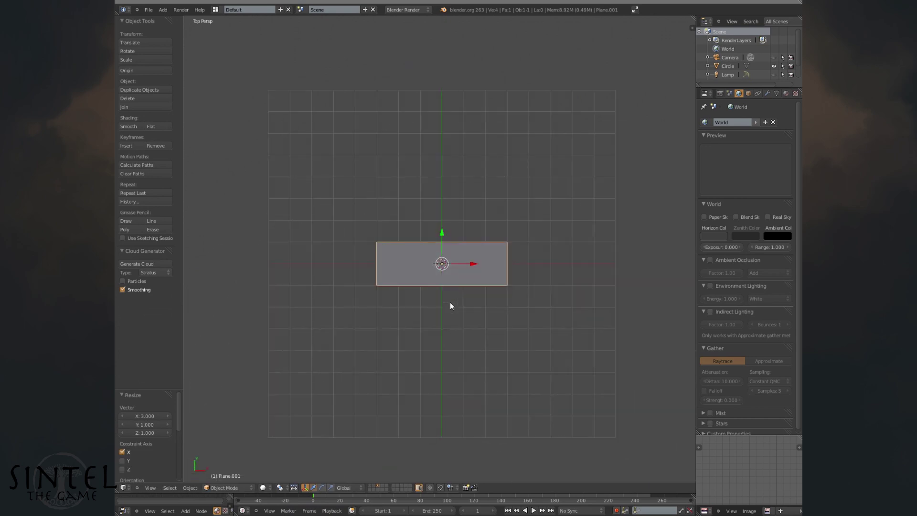
{"action": "key", "text": "Tab"}
{"action": "key", "text": "u"}
{"action": "left_click", "coordinate": [425, 236]}
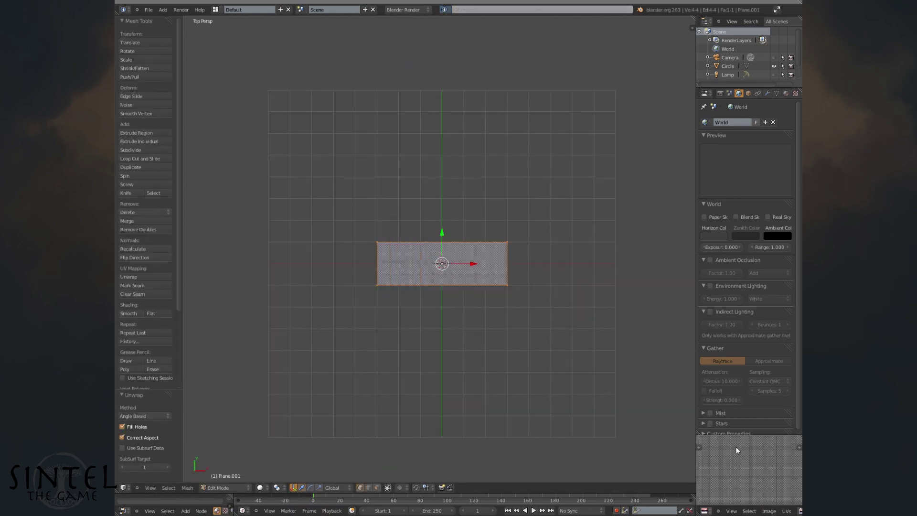
{"action": "key", "text": "u"}
{"action": "left_click", "coordinate": [501, 398]}
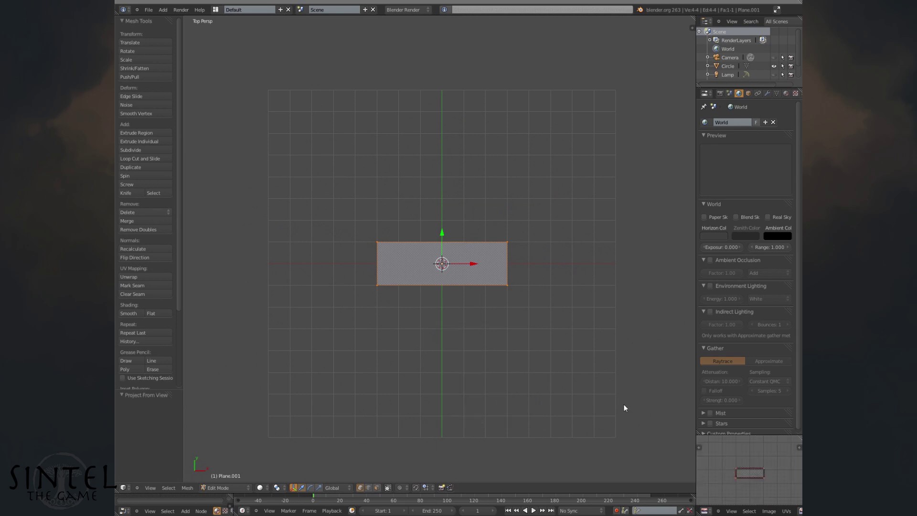
Scale the plane's UV rectangle and place it in the lower-left corner of the UV space.
{"action": "key", "text": "ctrl+Up"}
{"action": "scroll", "coordinate": [457, 297], "scroll_direction": "up", "scroll_amount": 7}
{"action": "key", "text": "s"}
{"action": "left_click", "coordinate": [501, 316]}
{"action": "key", "text": "g"}
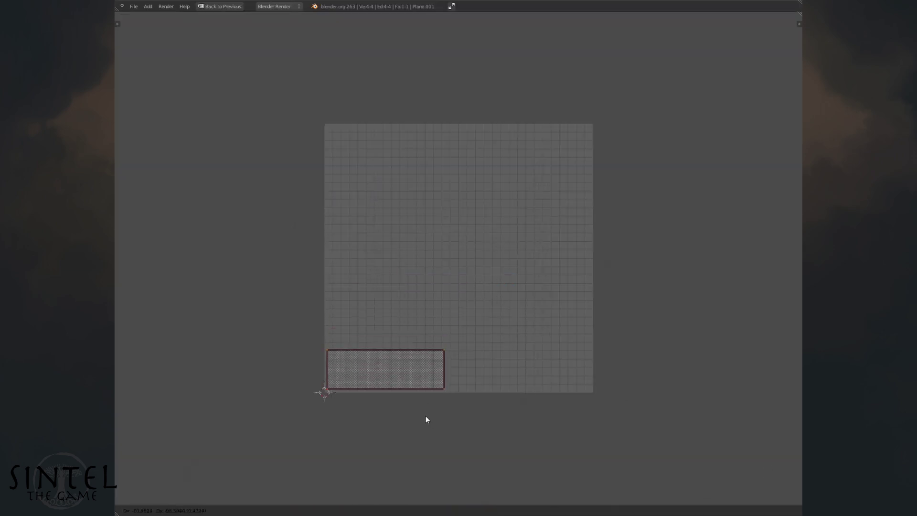
{"action": "left_click", "coordinate": [427, 420]}
{"action": "key", "text": "ctrl+Up"}
Leave edit mode, switch to layer 4, and add an ico sphere with 1 subdivision.
{"action": "key", "text": "Tab"}
{"action": "middle_click_drag", "start_coordinate": [467, 317], "coordinate": [471, 294]}
{"action": "key", "text": "4"}
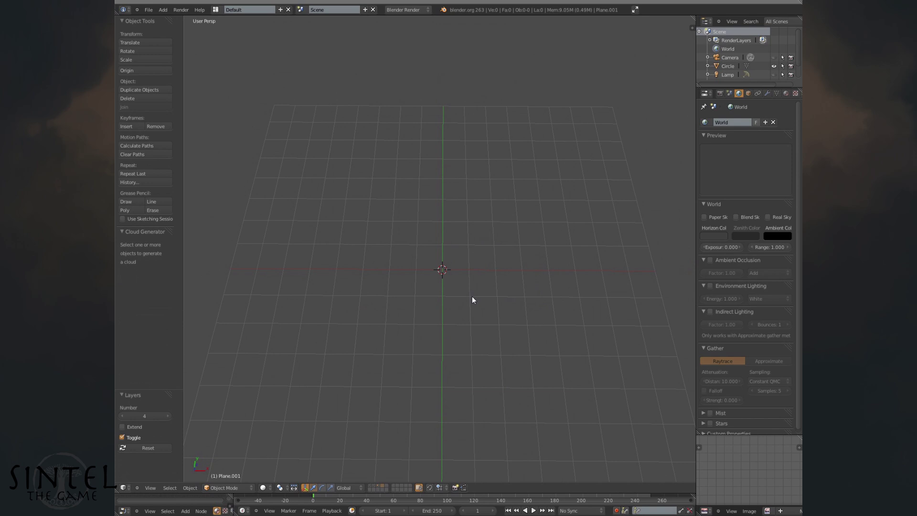
{"action": "key", "text": "shift+a"}
{"action": "left_click", "coordinate": [506, 331]}
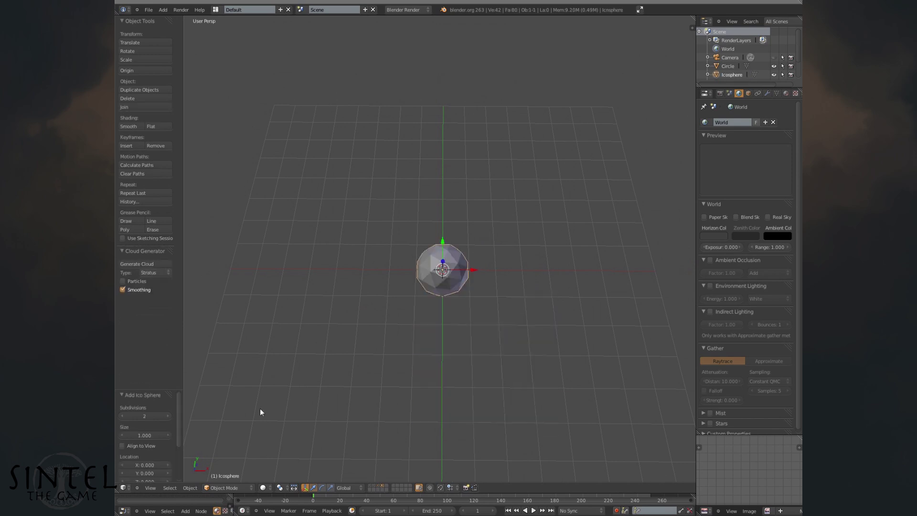
{"action": "left_click", "coordinate": [124, 416]}
Select an edge loop around the ico sphere in edit mode and mark it as a seam.
{"action": "key", "text": "Tab"}
{"action": "middle_click_drag", "start_coordinate": [455, 302], "coordinate": [433, 289]}
{"action": "scroll", "coordinate": [454, 299], "scroll_direction": "up", "scroll_amount": 4}
{"action": "right_click", "coordinate": [446, 281], "text": "alt"}
{"action": "key", "text": "ctrl+e"}
{"action": "left_click", "coordinate": [491, 329]}
Mark two more ico sphere edges as seams, selecting each by its two end vertices.
{"action": "scroll", "coordinate": [439, 311], "scroll_direction": "up", "scroll_amount": 2}
{"action": "right_click", "coordinate": [382, 281]}
{"action": "right_click", "coordinate": [440, 371], "text": "shift"}
{"action": "key", "text": "ctrl+e"}
{"action": "left_click", "coordinate": [457, 363]}
{"action": "middle_click_drag", "start_coordinate": [453, 258], "coordinate": [466, 308]}
{"action": "right_click", "coordinate": [450, 349]}
{"action": "right_click", "coordinate": [438, 232], "text": "shift"}
{"action": "key", "text": "ctrl+e"}
{"action": "left_click", "coordinate": [462, 313]}
Unwrap the whole ico sphere and clear the selection.
{"action": "scroll", "coordinate": [465, 308], "scroll_direction": "down", "scroll_amount": 3}
{"action": "key", "text": "a"}
{"action": "key", "text": "u"}
{"action": "left_click", "coordinate": [459, 260]}
{"action": "scroll", "coordinate": [751, 465], "scroll_direction": "down", "scroll_amount": 4}
{"action": "middle_click_drag", "start_coordinate": [500, 340], "coordinate": [477, 311]}
{"action": "key", "text": "a"}
Select a ring of neighbouring vertices around the ico sphere and mark the edges between them as seams.
{"action": "middle_click_drag", "start_coordinate": [462, 275], "coordinate": [420, 286]}
{"action": "right_click", "coordinate": [381, 300]}
{"action": "right_click", "coordinate": [456, 292], "text": "shift"}
{"action": "right_click", "coordinate": [460, 256], "text": "shift"}
{"action": "middle_click_drag", "start_coordinate": [493, 255], "coordinate": [437, 256]}
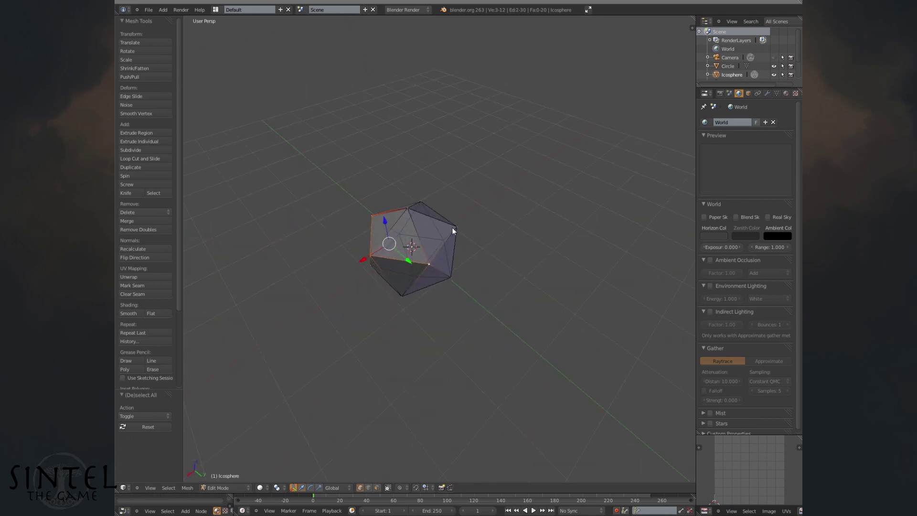
{"action": "right_click", "coordinate": [452, 239], "text": "shift"}
{"action": "middle_click_drag", "start_coordinate": [426, 197], "coordinate": [511, 286]}
{"action": "right_click", "coordinate": [420, 179], "text": "shift"}
{"action": "key", "text": "ctrl+e"}
{"action": "left_click", "coordinate": [503, 214]}
Select four more neighbouring vertices on the ico sphere, then select the whole mesh and unwrap it.
{"action": "right_click", "coordinate": [460, 288]}
{"action": "right_click", "coordinate": [417, 280], "text": "shift"}
{"action": "right_click", "coordinate": [385, 291], "text": "shift"}
{"action": "right_click", "coordinate": [433, 305], "text": "shift"}
{"action": "middle_click_drag", "start_coordinate": [433, 306], "coordinate": [485, 376]}
{"action": "key", "text": "a"}
{"action": "key", "text": "a"}
{"action": "key", "text": "u"}
{"action": "left_click", "coordinate": [509, 292]}
Select the two end vertices of one seam edge on the ico sphere and clear its seam.
{"action": "key", "text": "a"}
{"action": "right_click", "coordinate": [485, 376]}
{"action": "right_click", "coordinate": [458, 265], "text": "shift"}
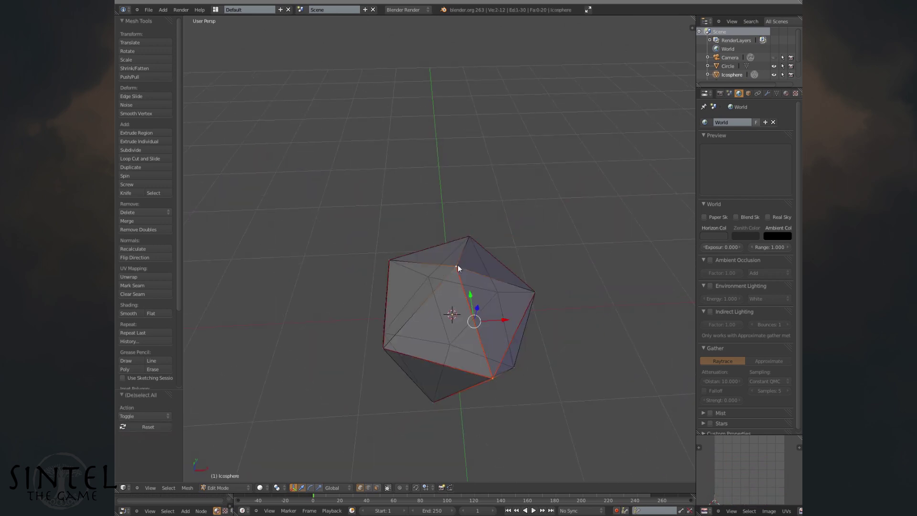
{"action": "key", "text": "ctrl+e"}
{"action": "left_click", "coordinate": [505, 336]}
{"action": "middle_click_drag", "start_coordinate": [505, 336], "coordinate": [442, 268]}
Select the whole ico sphere and unwrap it again with the corrected seams.
{"action": "right_click", "coordinate": [467, 373]}
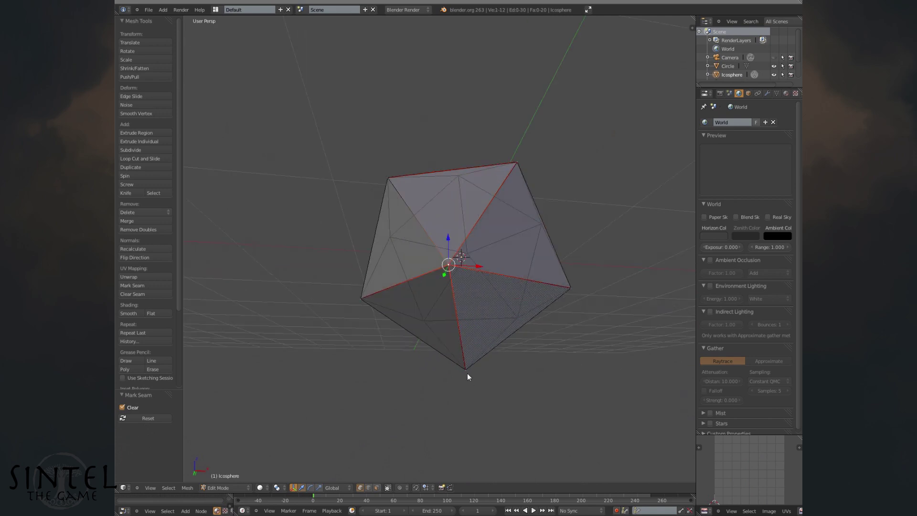
{"action": "key", "text": "a"}
{"action": "key", "text": "u"}
{"action": "left_click", "coordinate": [513, 371]}
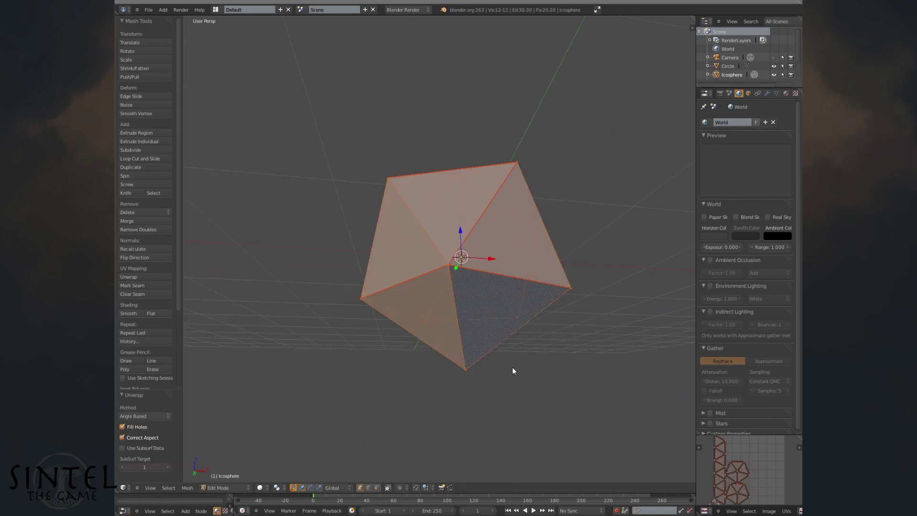
{"action": "middle_click_drag", "start_coordinate": [542, 366], "coordinate": [516, 306]}
Enlarge the UV editor, move all ico sphere UV islands outside the left edge of the UV square, and restore the layout.
{"action": "scroll", "coordinate": [758, 466], "scroll_direction": "down", "scroll_amount": 3}
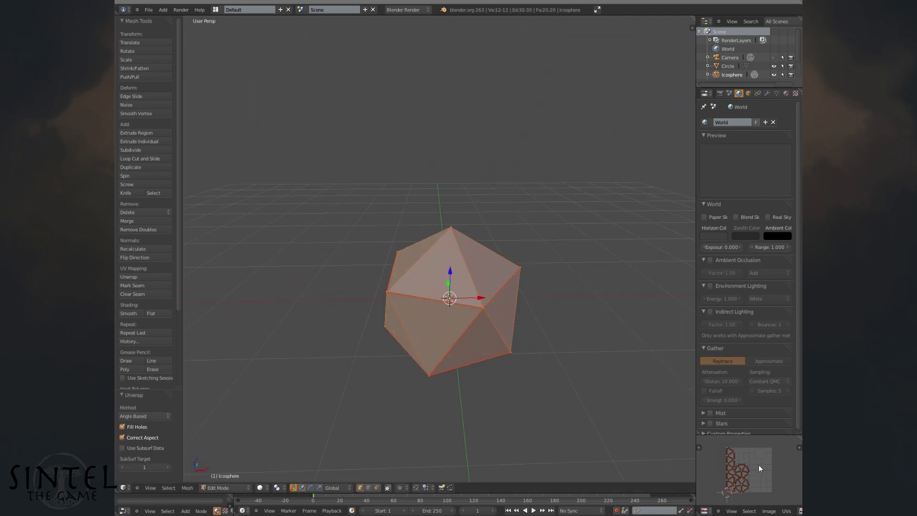
{"action": "key", "text": "ctrl+Up"}
{"action": "scroll", "coordinate": [564, 327], "scroll_direction": "up", "scroll_amount": 7}
{"action": "key", "text": "a"}
{"action": "key", "text": "a"}
{"action": "key", "text": "g"}
{"action": "left_click", "coordinate": [330, 323]}
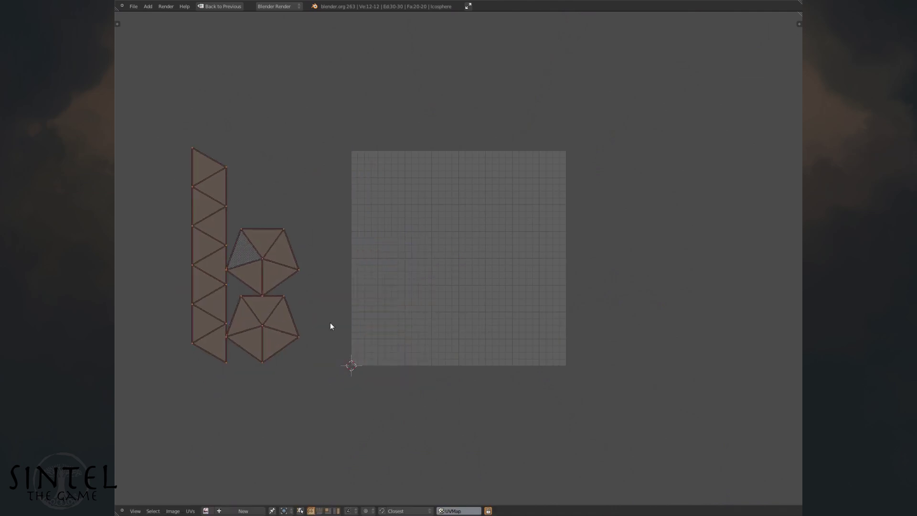
{"action": "key", "text": "ctrl+Up"}
Leave edit mode, go to layer 5, and add a cube.
{"action": "key", "text": "Tab"}
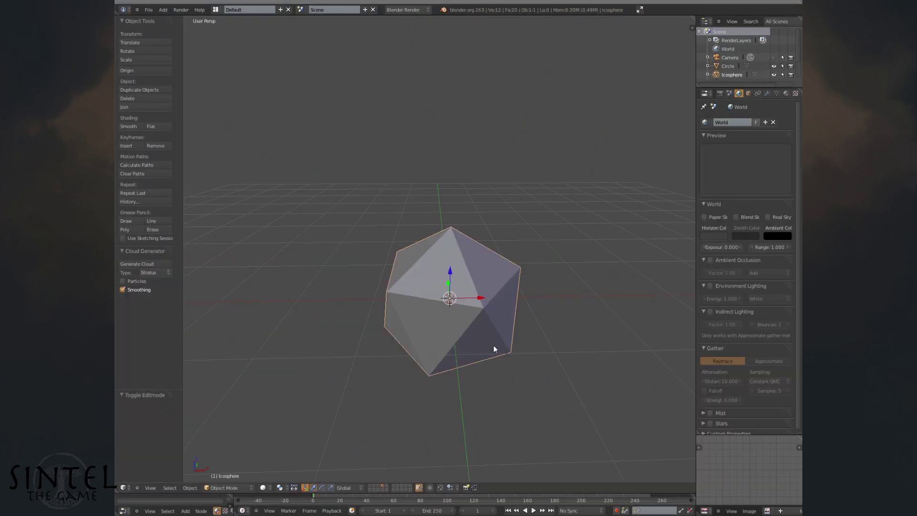
{"action": "key", "text": "m"}
{"action": "key", "text": "5"}
{"action": "middle_click_drag", "start_coordinate": [489, 340], "coordinate": [463, 314]}
{"action": "key", "text": "shift+a"}
{"action": "left_click", "coordinate": [497, 310]}
Raise the cube along Z until its base rests on the grid, and enter edit mode.
{"action": "scroll", "coordinate": [463, 311], "scroll_direction": "down", "scroll_amount": 1}
{"action": "left_click_drag", "start_coordinate": [446, 239], "coordinate": [449, 200]}
{"action": "key", "text": "Tab"}
{"action": "scroll", "coordinate": [411, 205], "scroll_direction": "down", "scroll_amount": 2}
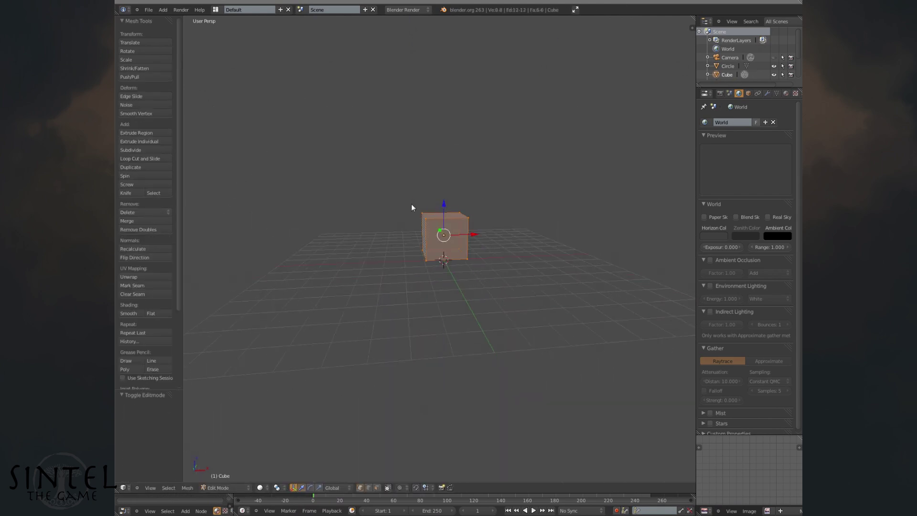
Select two diagonally opposite vertical edges of the cube and scale them horizontally, excluding Z.
{"action": "right_click", "coordinate": [428, 221], "text": "alt"}
{"action": "middle_click_drag", "start_coordinate": [428, 221], "coordinate": [509, 267]}
{"action": "right_click", "coordinate": [465, 248], "text": "alt+shift"}
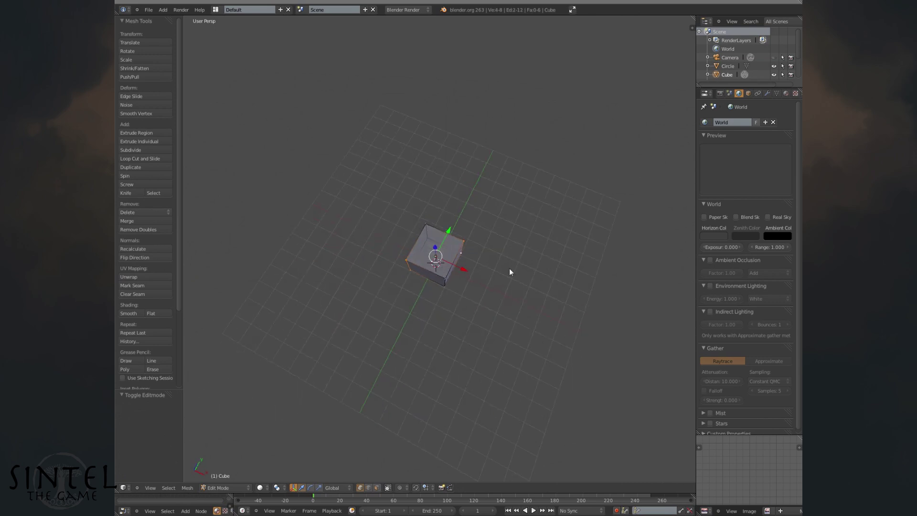
{"action": "key", "text": "s"}
{"action": "key", "text": "shift+z"}
{"action": "left_click", "coordinate": [371, 270]}
{"action": "middle_click_drag", "start_coordinate": [371, 268], "coordinate": [448, 232]}
Select the cube's top face and extrude it upward by about 13 units.
{"action": "key", "text": "a"}
{"action": "scroll", "coordinate": [446, 280], "scroll_direction": "up", "scroll_amount": 2}
{"action": "right_click", "coordinate": [449, 231]}
{"action": "right_click", "coordinate": [486, 201], "text": "alt+shift"}
{"action": "right_click", "coordinate": [415, 207], "text": "shift"}
{"action": "scroll", "coordinate": [438, 228], "scroll_direction": "down", "scroll_amount": 2}
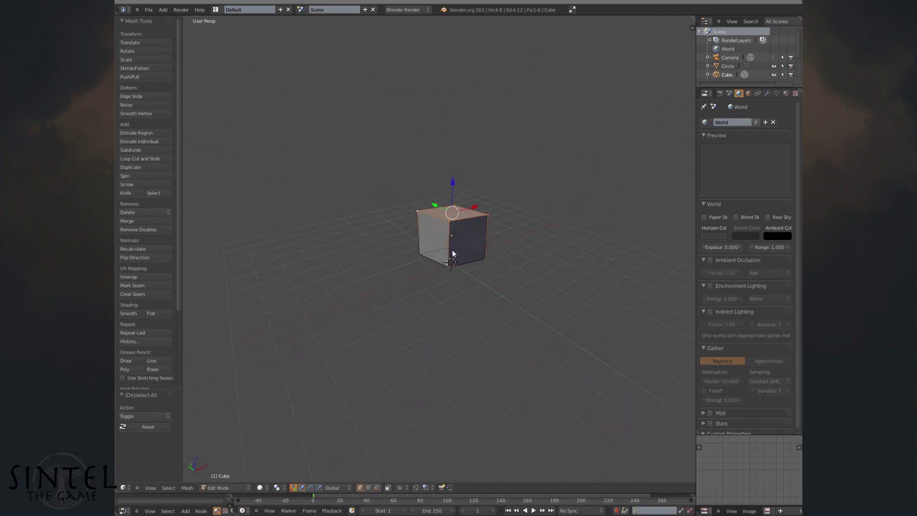
{"action": "key", "text": "e"}
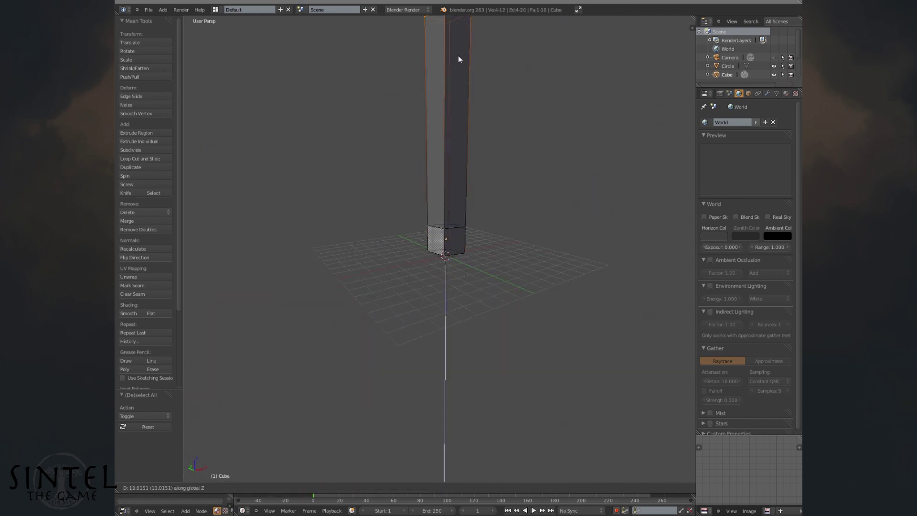
{"action": "left_click", "coordinate": [459, 59]}
Extrude the top face upward twice more, by about 12.6 and about 17 units.
{"action": "scroll", "coordinate": [454, 143], "scroll_direction": "down", "scroll_amount": 3}
{"action": "key", "text": "e"}
{"action": "left_click", "coordinate": [488, 77]}
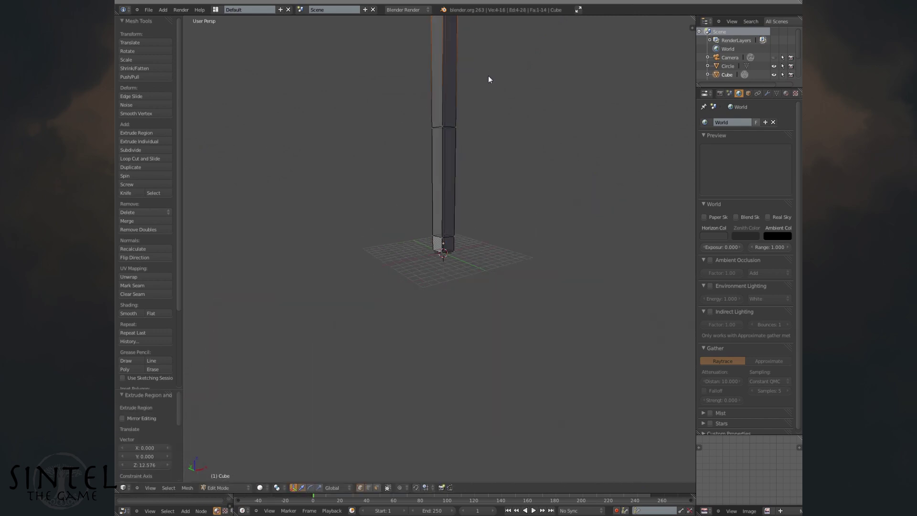
{"action": "scroll", "coordinate": [472, 191], "scroll_direction": "down", "scroll_amount": 2}
{"action": "key", "text": "e"}
{"action": "left_click", "coordinate": [442, 220]}
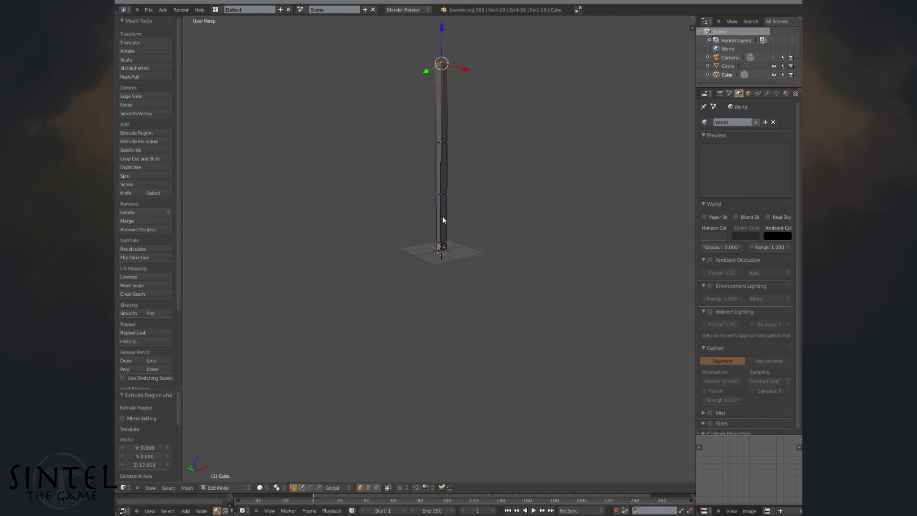
{"action": "scroll", "coordinate": [442, 220], "scroll_direction": "up", "scroll_amount": 2}
{"action": "key", "text": "a"}
{"action": "key", "text": "a"}
{"action": "key", "text": "s"}
{"action": "right_click", "coordinate": [469, 190]}
Leave edit mode, scale the whole pole down uniformly, and rescale its height along Z.
{"action": "middle_click_drag", "start_coordinate": [469, 190], "coordinate": [495, 229]}
{"action": "key", "text": "Tab"}
{"action": "key", "text": "s"}
{"action": "left_click", "coordinate": [456, 238]}
{"action": "key", "text": "s"}
{"action": "right_click", "coordinate": [494, 251]}
{"action": "key", "text": "s"}
{"action": "key", "text": "z"}
{"action": "left_click", "coordinate": [497, 274]}
Enter edit mode and raise a lower edge loop of the pole along Z.
{"action": "scroll", "coordinate": [458, 189], "scroll_direction": "up", "scroll_amount": 4}
{"action": "scroll", "coordinate": [456, 280], "scroll_direction": "up", "scroll_amount": 3}
{"action": "key", "text": "Tab"}
{"action": "middle_click_drag", "start_coordinate": [457, 190], "coordinate": [454, 324], "text": "shift"}
{"action": "right_click", "coordinate": [441, 374], "text": "alt"}
{"action": "left_click_drag", "start_coordinate": [440, 350], "coordinate": [439, 257]}
Select the next edge loop up the pole and raise it along Z.
{"action": "right_click", "coordinate": [440, 309], "text": "alt"}
{"action": "right_click", "coordinate": [438, 243], "text": "alt"}
{"action": "right_click", "coordinate": [443, 242], "text": "alt"}
{"action": "left_click_drag", "start_coordinate": [440, 217], "coordinate": [443, 189]}
Select the pole's top edge loop, scale it down to taper the tip, and raise it along Z.
{"action": "key", "text": "a"}
{"action": "right_click", "coordinate": [442, 142], "text": "alt"}
{"action": "key", "text": "s"}
{"action": "left_click", "coordinate": [451, 132]}
{"action": "left_click_drag", "start_coordinate": [440, 94], "coordinate": [443, 53]}
Raise the pole's two middle edge loops further along Z, the lower one by about 1.12 units.
{"action": "right_click", "coordinate": [443, 214], "text": "alt"}
{"action": "left_click_drag", "start_coordinate": [440, 183], "coordinate": [440, 160]}
{"action": "right_click", "coordinate": [439, 270], "text": "alt"}
{"action": "key", "text": "g"}
{"action": "key", "text": "z"}
{"action": "left_click", "coordinate": [443, 234]}
{"action": "scroll", "coordinate": [454, 268], "scroll_direction": "up", "scroll_amount": 2}
{"action": "scroll", "coordinate": [460, 231], "scroll_direction": "down", "scroll_amount": 4}
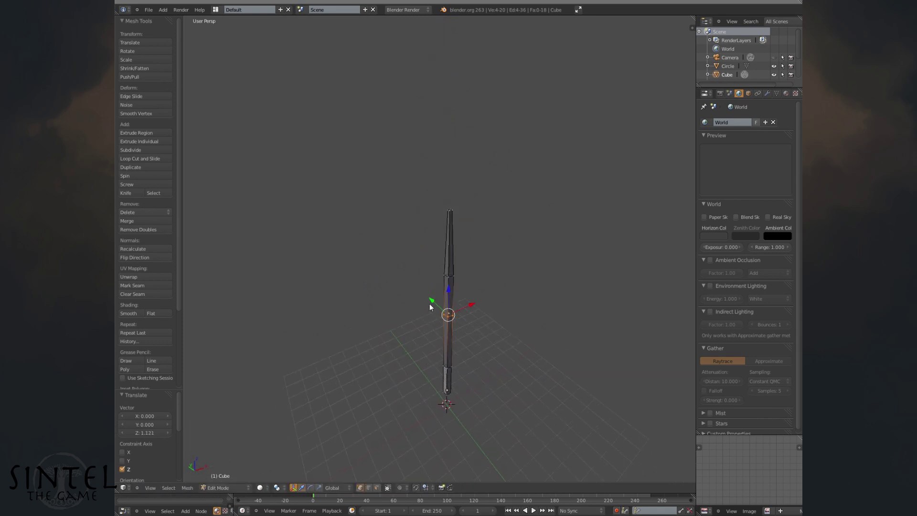
Reset the UV mapping of the whole pole and move its UVs in the enlarged UV editor.
{"action": "key", "text": "a"}
{"action": "key", "text": "a"}
{"action": "key", "text": "u"}
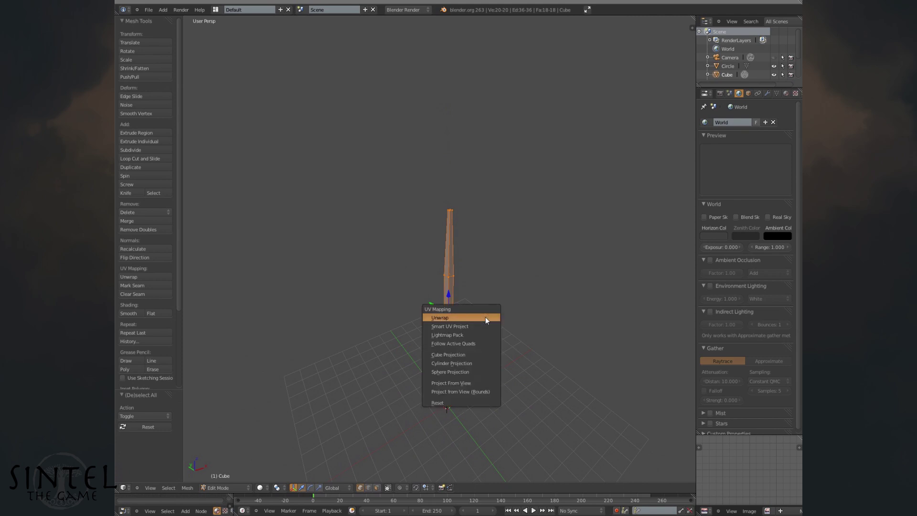
{"action": "left_click", "coordinate": [470, 402]}
{"action": "key", "text": "ctrl+Up"}
{"action": "key", "text": "g"}
{"action": "left_click", "coordinate": [749, 514]}
{"action": "key", "text": "ctrl+Up"}
Leave edit mode, switch to layer 6, and add a cube at the centred 3D cursor.
{"action": "key", "text": "Tab"}
{"action": "scroll", "coordinate": [431, 377], "scroll_direction": "up", "scroll_amount": 3}
{"action": "middle_click_drag", "start_coordinate": [448, 377], "coordinate": [409, 311], "text": "shift"}
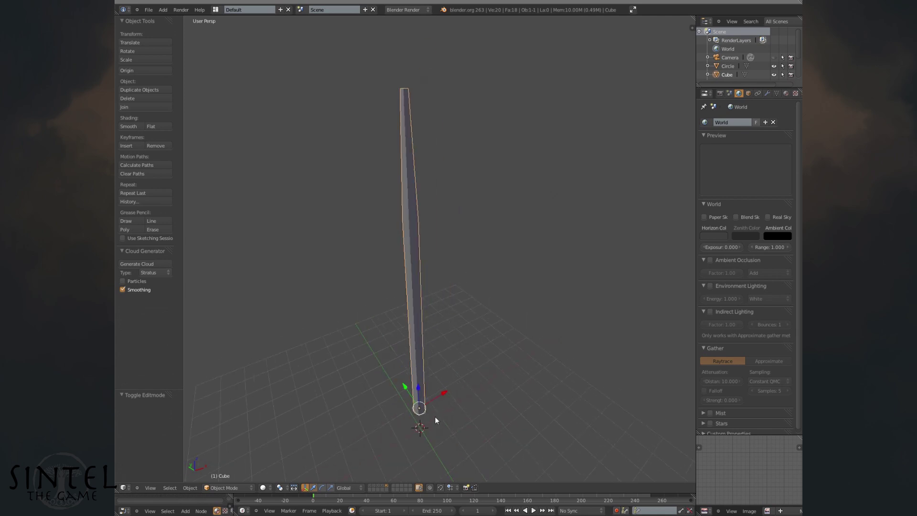
{"action": "middle_click_drag", "start_coordinate": [435, 417], "coordinate": [470, 379]}
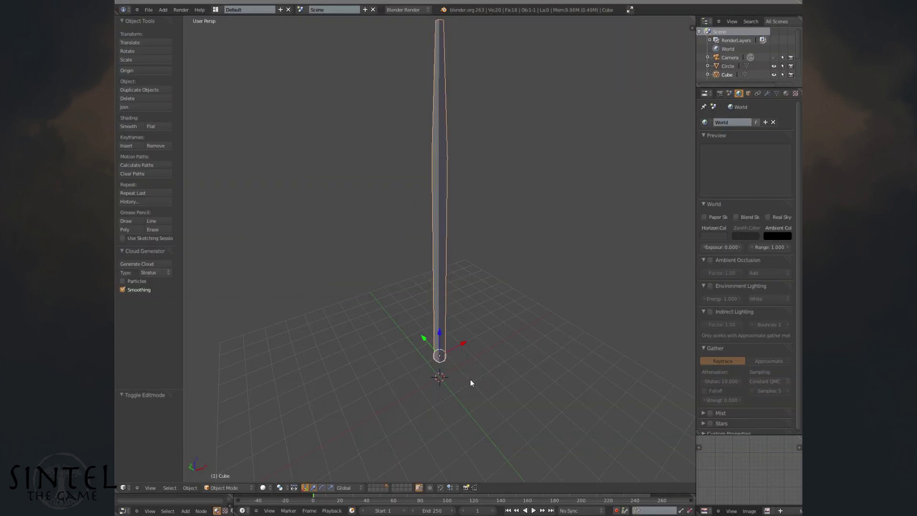
{"action": "key", "text": "6"}
{"action": "key", "text": "shift+c"}
{"action": "key", "text": "shift+a"}
{"action": "mouse_move", "coordinate": [470, 385]}
{"action": "left_click", "coordinate": [501, 259]}
{"action": "middle_click_drag", "start_coordinate": [499, 267], "coordinate": [465, 340]}
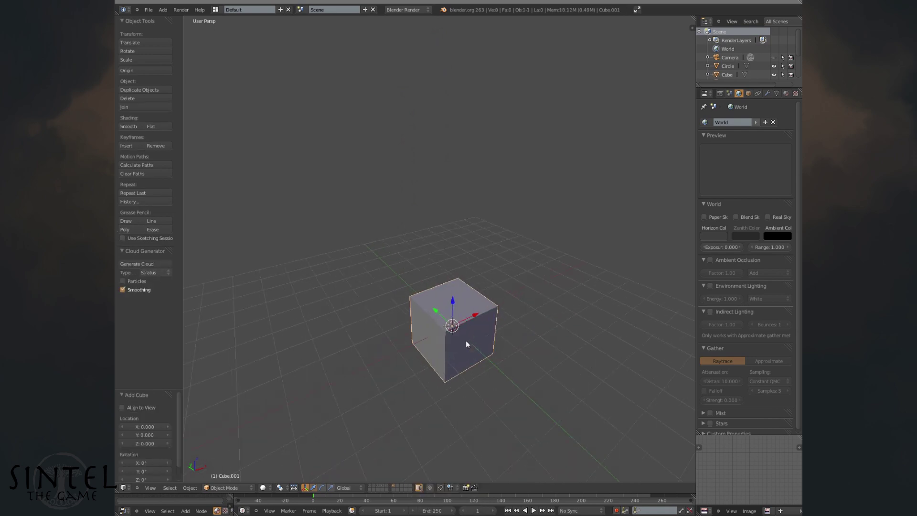
Enter edit mode, select the new cube's top face, and extrude it by 1 unit.
{"action": "key", "text": "Tab"}
{"action": "key", "text": "a"}
{"action": "right_click", "coordinate": [454, 301]}
{"action": "middle_click_drag", "start_coordinate": [454, 301], "coordinate": [476, 363]}
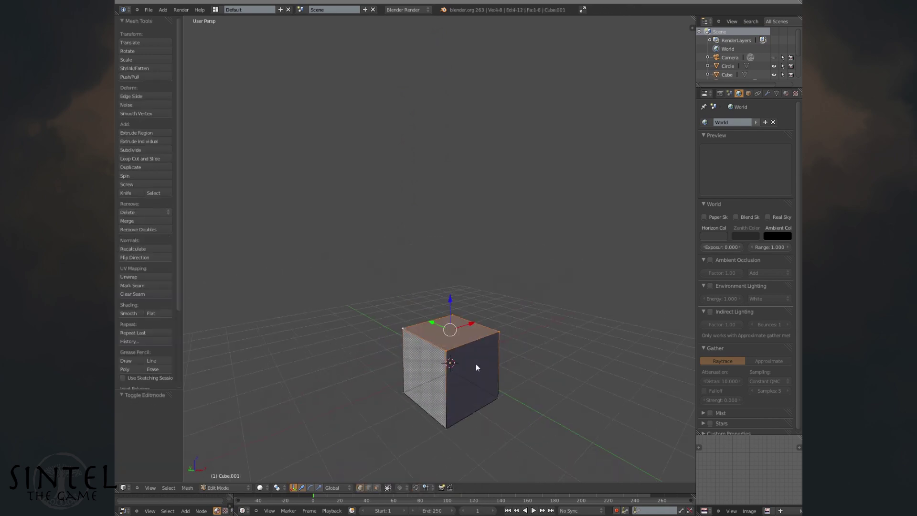
{"action": "key", "text": "e"}
{"action": "key", "text": "1"}
{"action": "key", "text": "Return"}
Extrude the cube's bottom face downward along Z and collapse it to a point by scaling it to 0.
{"action": "middle_click_drag", "start_coordinate": [539, 374], "coordinate": [442, 383]}
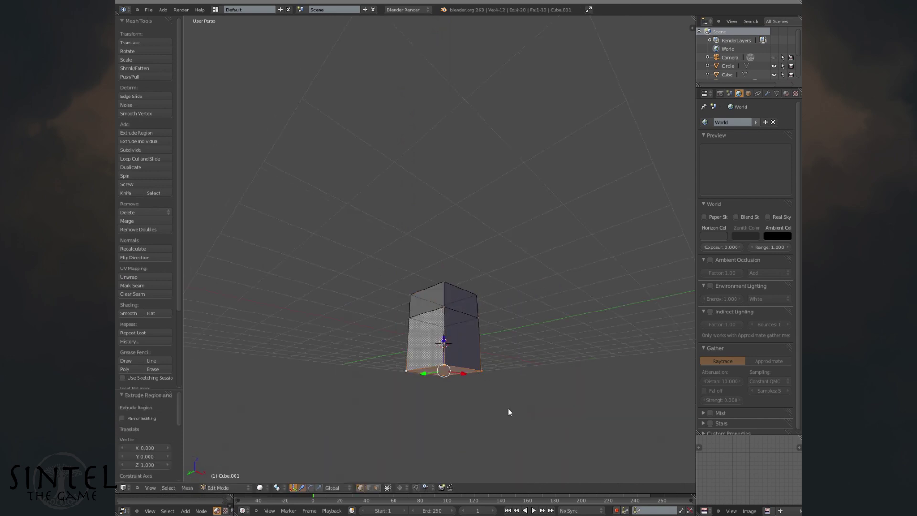
{"action": "key", "text": "e"}
{"action": "key", "text": "minus"}
{"action": "key", "text": "1"}
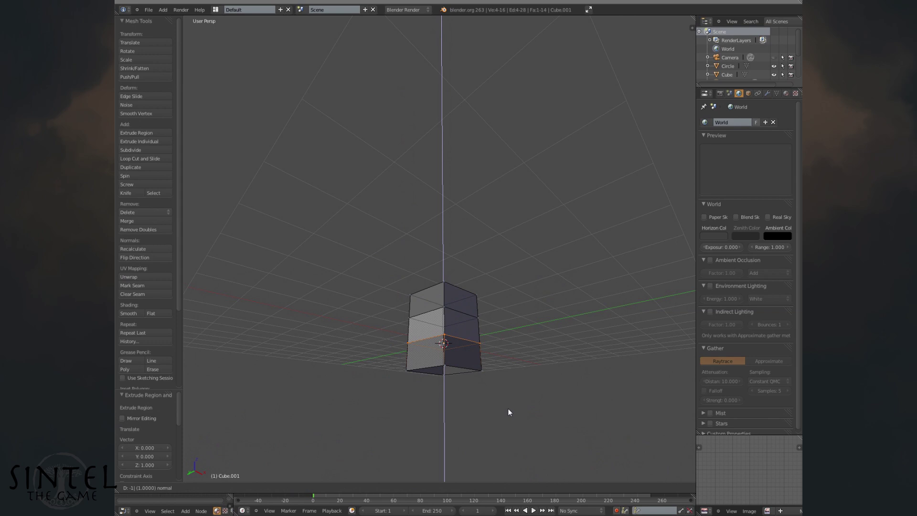
{"action": "key", "text": "Escape"}
{"action": "left_click_drag", "start_coordinate": [444, 342], "coordinate": [447, 351]}
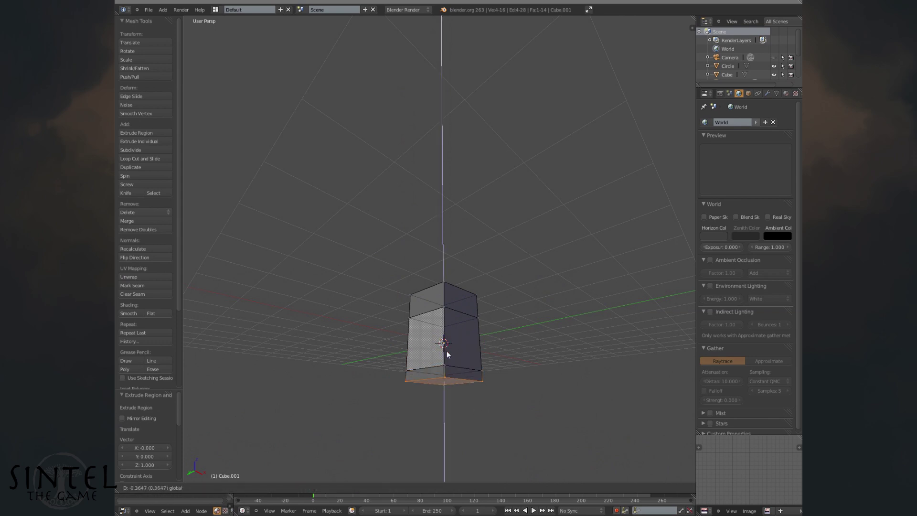
{"action": "left_click", "coordinate": [451, 382]}
{"action": "key", "text": "s"}
{"action": "key", "text": "0"}
{"action": "key", "text": "Return"}
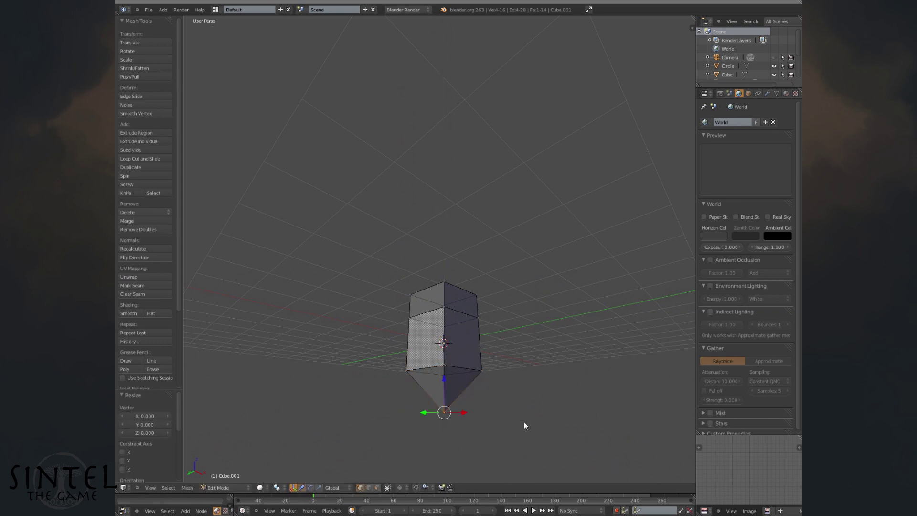
Select the four top vertices of the mesh and collapse them to a point by scaling to 0.
{"action": "middle_click_drag", "start_coordinate": [465, 258], "coordinate": [472, 285]}
{"action": "right_click", "coordinate": [445, 285]}
{"action": "right_click", "coordinate": [473, 285], "text": "shift"}
{"action": "right_click", "coordinate": [435, 285], "text": "shift"}
{"action": "right_click", "coordinate": [412, 285], "text": "shift"}
{"action": "middle_click_drag", "start_coordinate": [425, 263], "coordinate": [442, 390]}
{"action": "key", "text": "s"}
{"action": "key", "text": "0"}
{"action": "key", "text": "Return"}
Select the whole mesh and remove its duplicate vertices at the collapsed tips.
{"action": "key", "text": "a"}
{"action": "key", "text": "a"}
{"action": "key", "text": "w"}
{"action": "left_click", "coordinate": [480, 367]}
Stretch the whole pointed mesh along Z and shrink it uniformly into a slim spike.
{"action": "right_click", "coordinate": [437, 392]}
{"action": "key", "text": "a"}
{"action": "key", "text": "s"}
{"action": "key", "text": "z"}
{"action": "left_click", "coordinate": [529, 406]}
{"action": "middle_click_drag", "start_coordinate": [529, 405], "coordinate": [512, 382]}
{"action": "key", "text": "s"}
{"action": "key", "text": "z"}
{"action": "left_click", "coordinate": [564, 446]}
{"action": "key", "text": "s"}
{"action": "left_click", "coordinate": [459, 339]}
Move the spike along Z so its lower tip sits at the 3D cursor, and stretch it further along Z.
{"action": "scroll", "coordinate": [420, 287], "scroll_direction": "up", "scroll_amount": 2}
{"action": "middle_click_drag", "start_coordinate": [415, 280], "coordinate": [425, 298]}
{"action": "left_click_drag", "start_coordinate": [433, 308], "coordinate": [434, 262]}
{"action": "scroll", "coordinate": [434, 287], "scroll_direction": "up", "scroll_amount": 2}
{"action": "middle_click_drag", "start_coordinate": [436, 315], "coordinate": [419, 259]}
{"action": "key", "text": "s"}
{"action": "key", "text": "z"}
{"action": "left_click", "coordinate": [520, 399]}
{"action": "left_click_drag", "start_coordinate": [413, 254], "coordinate": [400, 299]}
{"action": "scroll", "coordinate": [411, 238], "scroll_direction": "up", "scroll_amount": 2}
Select the spike's upper edge loop and raise it slightly along Z.
{"action": "right_click", "coordinate": [402, 295], "text": "alt"}
{"action": "scroll", "coordinate": [412, 213], "scroll_direction": "down", "scroll_amount": 1}
{"action": "right_click", "coordinate": [399, 182], "text": "alt"}
{"action": "left_click_drag", "start_coordinate": [398, 147], "coordinate": [397, 144]}
{"action": "middle_click_drag", "start_coordinate": [397, 143], "coordinate": [482, 275]}
{"action": "key", "text": "s"}
{"action": "right_click", "coordinate": [578, 341]}
Select the chain of vertices along one edge from the spike's lower tip to its upper tip and mark it as a seam.
{"action": "middle_click_drag", "start_coordinate": [573, 340], "coordinate": [500, 325]}
{"action": "key", "text": "a"}
{"action": "right_click", "coordinate": [488, 367]}
{"action": "right_click", "coordinate": [485, 345], "text": "shift"}
{"action": "right_click", "coordinate": [503, 144], "text": "shift"}
{"action": "right_click", "coordinate": [517, 53], "text": "shift"}
{"action": "key", "text": "ctrl+e"}
{"action": "left_click", "coordinate": [513, 189]}
Unwrap the whole spike mesh and enlarge the UV editor to full window.
{"action": "key", "text": "a"}
{"action": "key", "text": "u"}
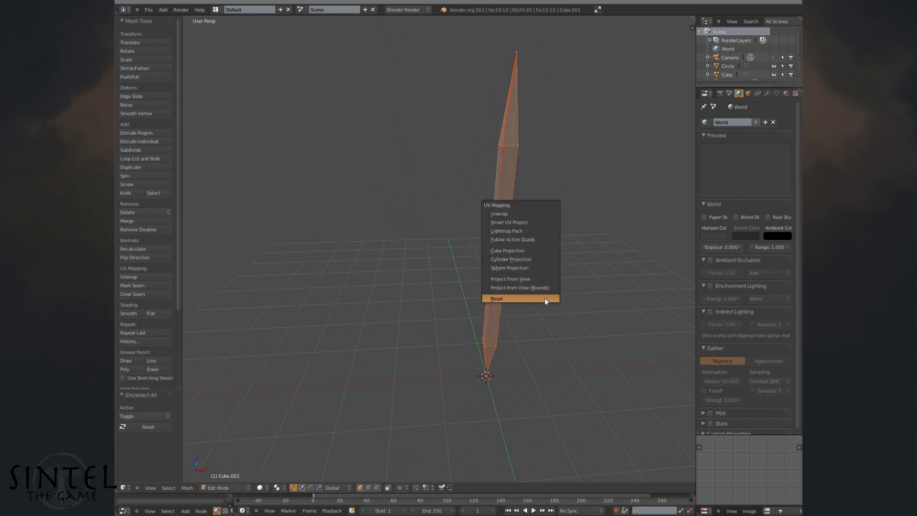
{"action": "left_click", "coordinate": [523, 214]}
{"action": "key", "text": "ctrl+Up"}
{"action": "scroll", "coordinate": [446, 305], "scroll_direction": "up", "scroll_amount": 2}
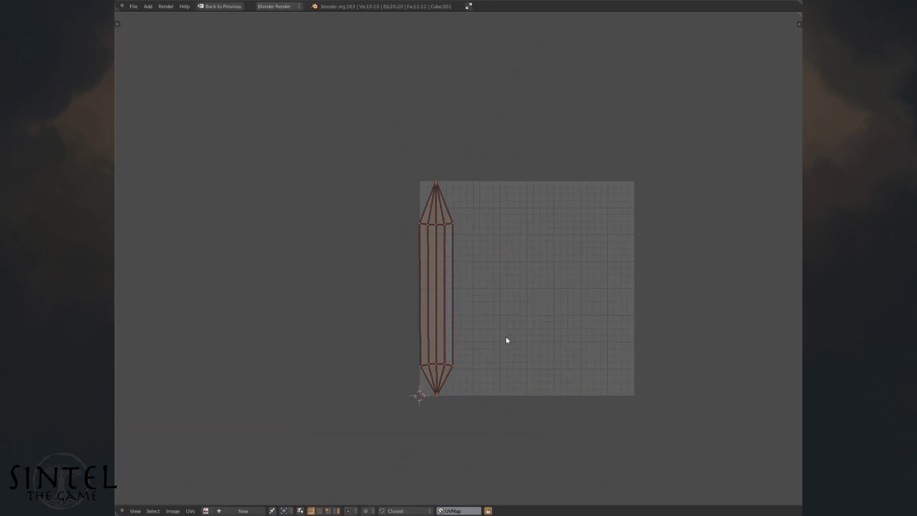
Move the spike's UV island below the UV square, scale it down, and rotate it 90 degrees.
{"action": "key", "text": "g"}
{"action": "left_click", "coordinate": [537, 483]}
{"action": "scroll", "coordinate": [544, 415], "scroll_direction": "down", "scroll_amount": 2}
{"action": "key", "text": "s"}
{"action": "left_click", "coordinate": [503, 391]}
{"action": "key", "text": "g"}
{"action": "left_click", "coordinate": [525, 435]}
{"action": "type", "text": "r90"}
{"action": "key", "text": "Return"}
{"action": "scroll", "coordinate": [487, 415], "scroll_direction": "up", "scroll_amount": 4}
{"action": "middle_click_drag", "start_coordinate": [487, 415], "coordinate": [494, 272]}
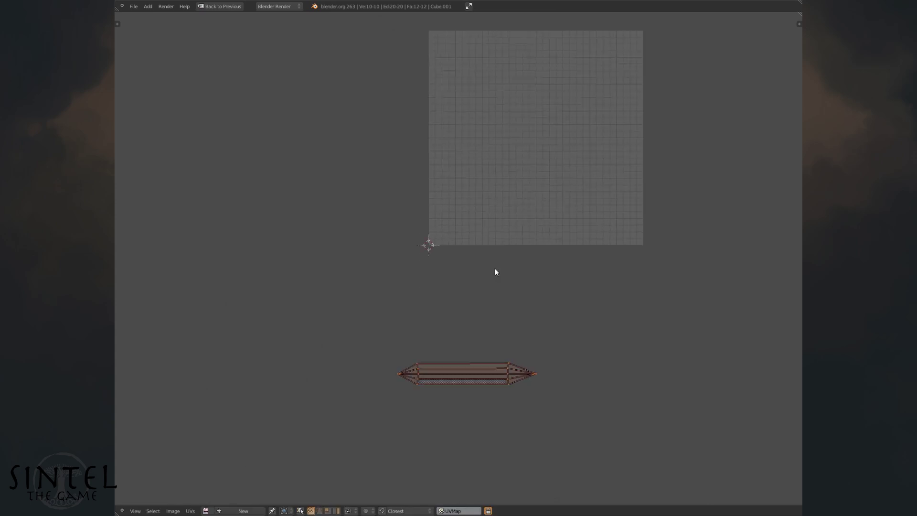
{"action": "scroll", "coordinate": [495, 271], "scroll_direction": "up", "scroll_amount": 3}
{"action": "scroll", "coordinate": [521, 447], "scroll_direction": "up", "scroll_amount": 1}
{"action": "middle_click_drag", "start_coordinate": [502, 458], "coordinate": [509, 358]}
{"action": "middle_click_drag", "start_coordinate": [560, 435], "coordinate": [541, 350]}
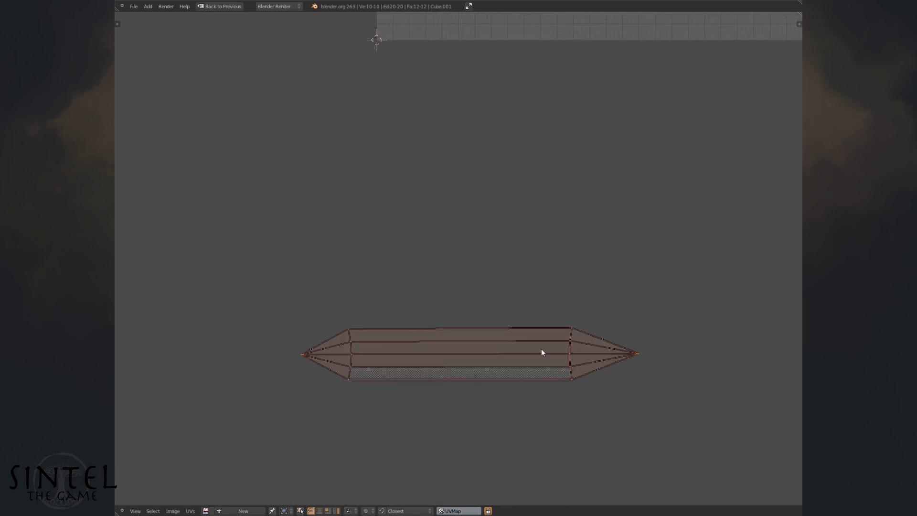
{"action": "scroll", "coordinate": [542, 334], "scroll_direction": "down", "scroll_amount": 3}
Restore the full layout and remove duplicate vertices from the selected spike mesh.
{"action": "key", "text": "ctrl+Up"}
{"action": "key", "text": "w"}
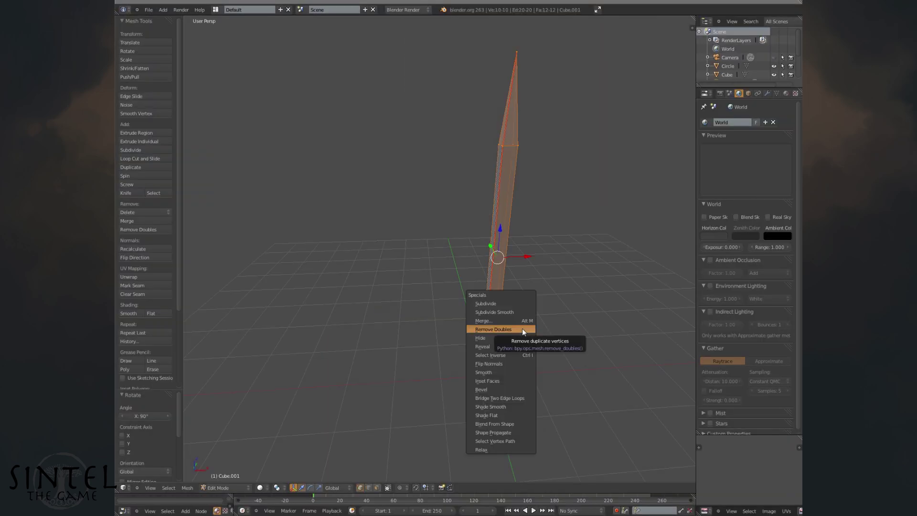
{"action": "left_click", "coordinate": [522, 328]}
Leave edit mode and apply smooth shading to the spike.
{"action": "scroll", "coordinate": [528, 308], "scroll_direction": "down", "scroll_amount": 1}
{"action": "middle_click_drag", "start_coordinate": [528, 308], "coordinate": [495, 369]}
{"action": "key", "text": "Tab"}
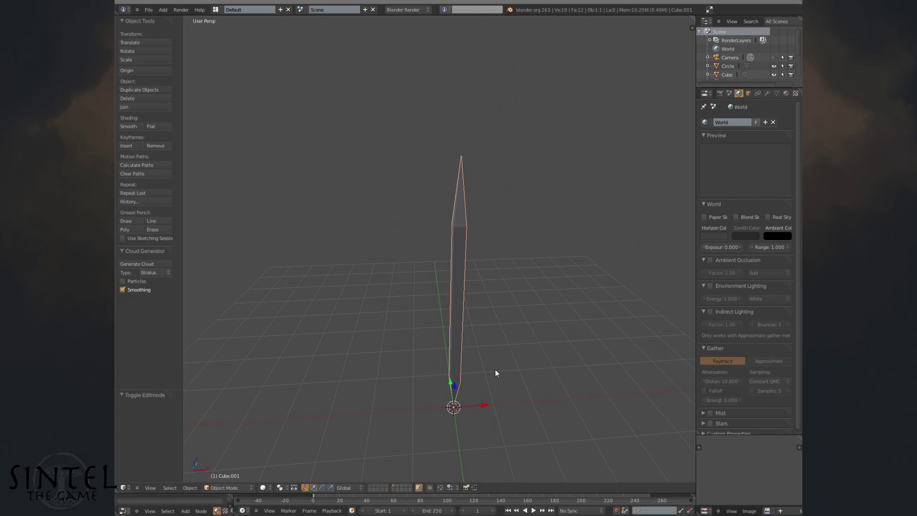
{"action": "middle_click_drag", "start_coordinate": [466, 303], "coordinate": [449, 258]}
{"action": "left_click", "coordinate": [130, 126]}
{"action": "scroll", "coordinate": [407, 267], "scroll_direction": "down", "scroll_amount": 1}
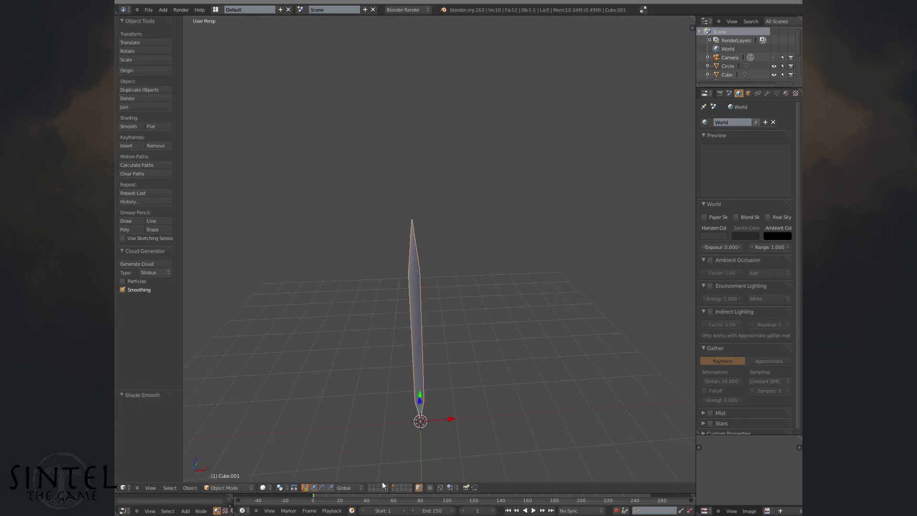
Show layers 1 to 5 together with the spike's layer 6.
{"action": "left_click", "coordinate": [386, 485], "text": "shift"}
{"action": "left_click", "coordinate": [381, 485], "text": "shift"}
{"action": "left_click", "coordinate": [377, 485], "text": "shift"}
{"action": "left_click", "coordinate": [373, 485], "text": "shift"}
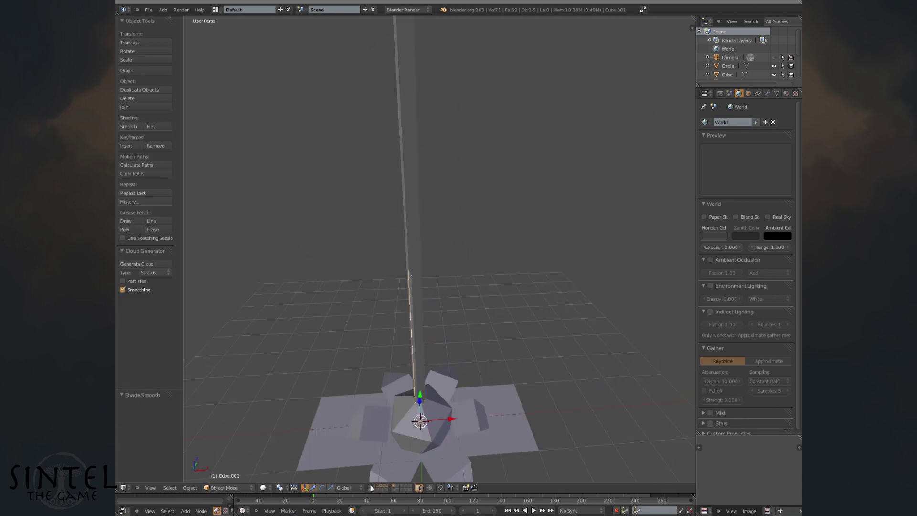
{"action": "left_click", "coordinate": [370, 484], "text": "shift"}
{"action": "scroll", "coordinate": [420, 374], "scroll_direction": "down", "scroll_amount": 2}
{"action": "middle_click_drag", "start_coordinate": [466, 339], "coordinate": [443, 351]}
{"action": "scroll", "coordinate": [455, 328], "scroll_direction": "down", "scroll_amount": 2}
Select all the foliage parts, with the tall pole last, and join them into one object.
{"action": "right_click", "coordinate": [490, 371], "text": "shift"}
{"action": "right_click", "coordinate": [471, 350], "text": "shift"}
{"action": "right_click", "coordinate": [448, 357], "text": "shift"}
{"action": "right_click", "coordinate": [414, 352], "text": "shift"}
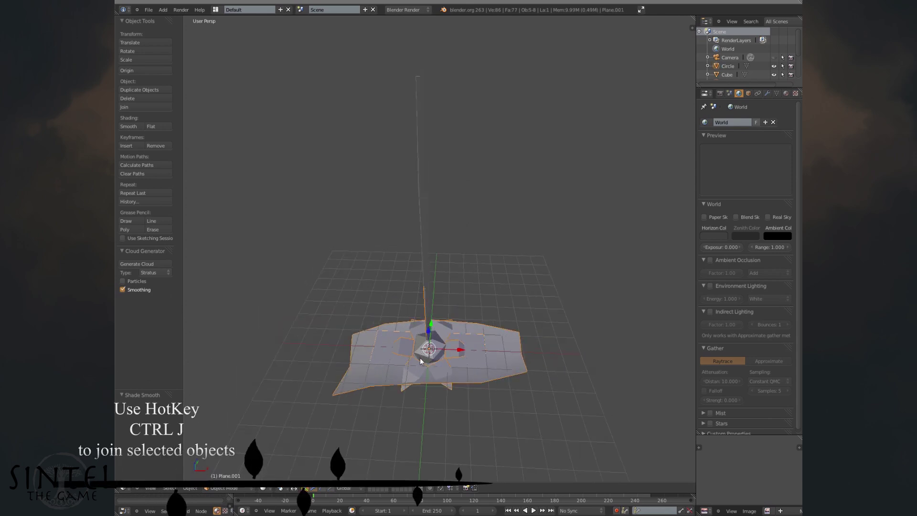
{"action": "right_click", "coordinate": [427, 180], "text": "shift"}
{"action": "key", "text": "ctrl+j"}
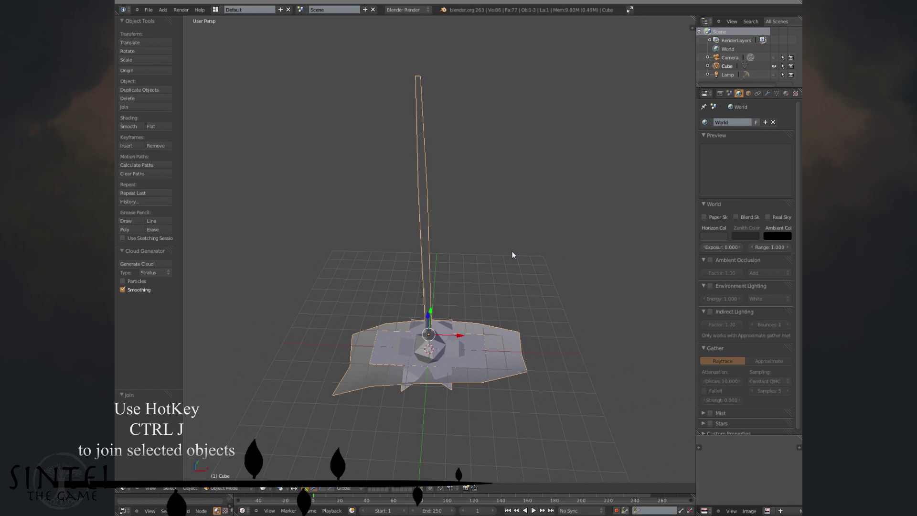
Enter edit mode on the joined object and show its UV islands in the enlarged UV editor.
{"action": "key", "text": "F12"}
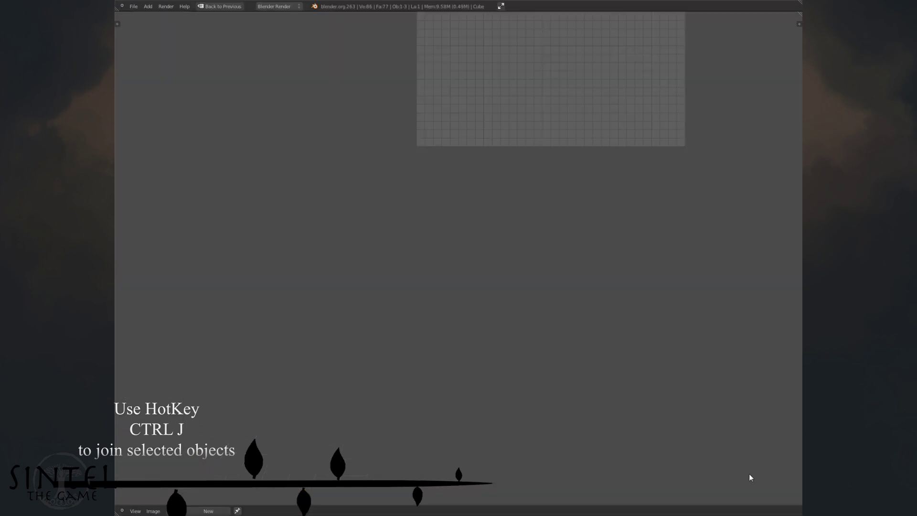
{"action": "key", "text": "Escape"}
{"action": "key", "text": "Tab"}
{"action": "key", "text": "ctrl+Up"}
{"action": "scroll", "coordinate": [529, 334], "scroll_direction": "down", "scroll_amount": 2}
{"action": "right_click", "coordinate": [543, 368]}
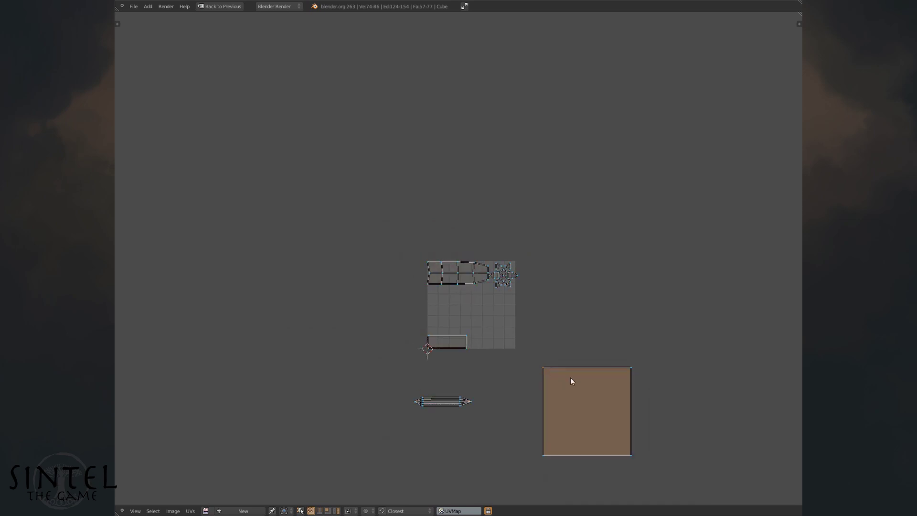
Select the whole joined mesh to show every UV island in the enlarged UV editor, and try stitching the ico sphere's UVs.
{"action": "scroll", "coordinate": [536, 380], "scroll_direction": "down", "scroll_amount": 2}
{"action": "key", "text": "ctrl+Up"}
{"action": "key", "text": "a"}
{"action": "key", "text": "a"}
{"action": "key", "text": "ctrl+Up"}
{"action": "scroll", "coordinate": [457, 363], "scroll_direction": "up", "scroll_amount": 3}
{"action": "key", "text": "v"}
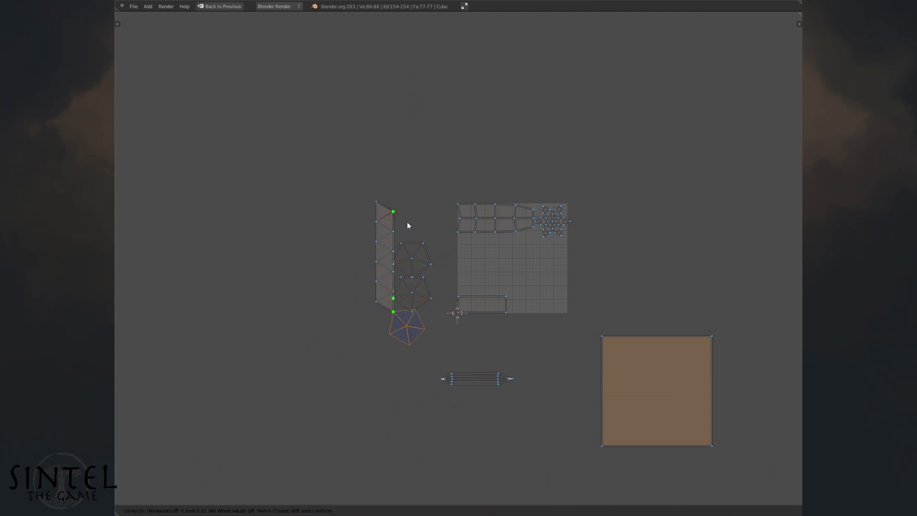
{"action": "left_click", "coordinate": [402, 293]}
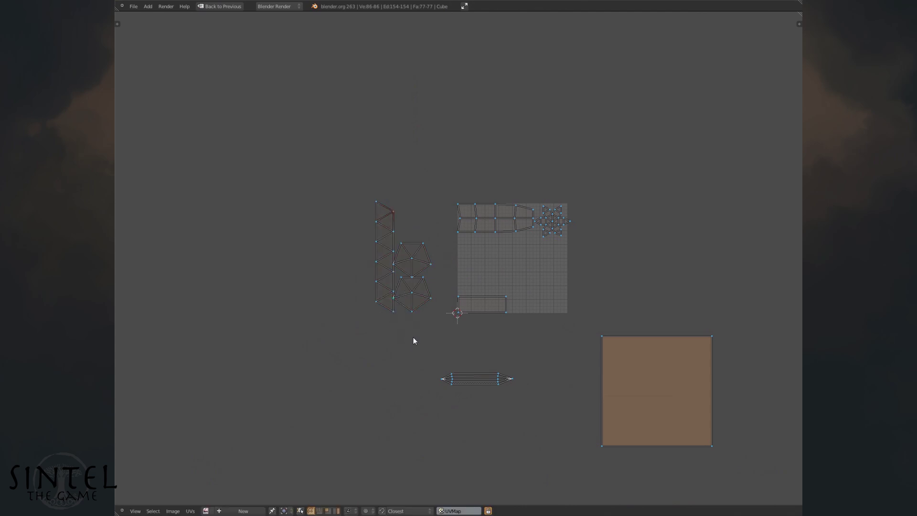
Box-select the pole's large square UV island, scale it to about a third, and move it up beside the UV square.
{"action": "key", "text": "b"}
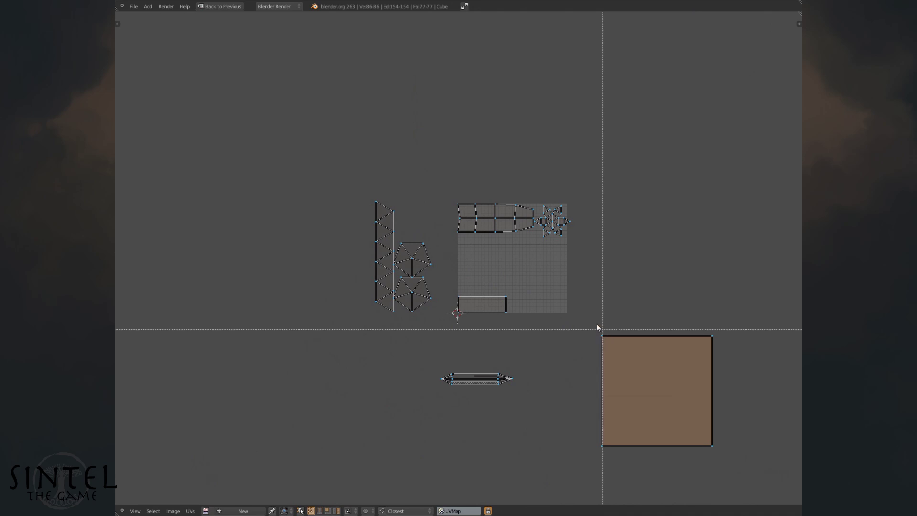
{"action": "left_click_drag", "start_coordinate": [597, 328], "coordinate": [729, 463]}
{"action": "key", "text": "s"}
{"action": "left_click", "coordinate": [674, 426]}
{"action": "key", "text": "g"}
{"action": "left_click", "coordinate": [661, 285]}
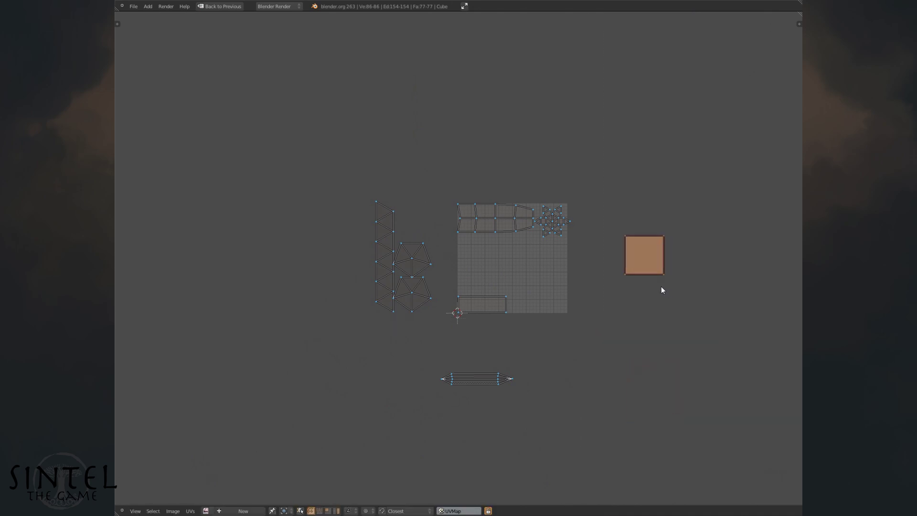
Box-select the stretched plane's rectangular UV island, enlarge it slightly, and reposition it.
{"action": "scroll", "coordinate": [567, 322], "scroll_direction": "up", "scroll_amount": 2}
{"action": "key", "text": "b"}
{"action": "left_click_drag", "start_coordinate": [560, 425], "coordinate": [445, 347]}
{"action": "key", "text": "s"}
{"action": "right_click", "coordinate": [560, 412]}
{"action": "key", "text": "b"}
{"action": "middle_click_drag", "start_coordinate": [686, 200], "coordinate": [794, 343]}
{"action": "key", "text": "s"}
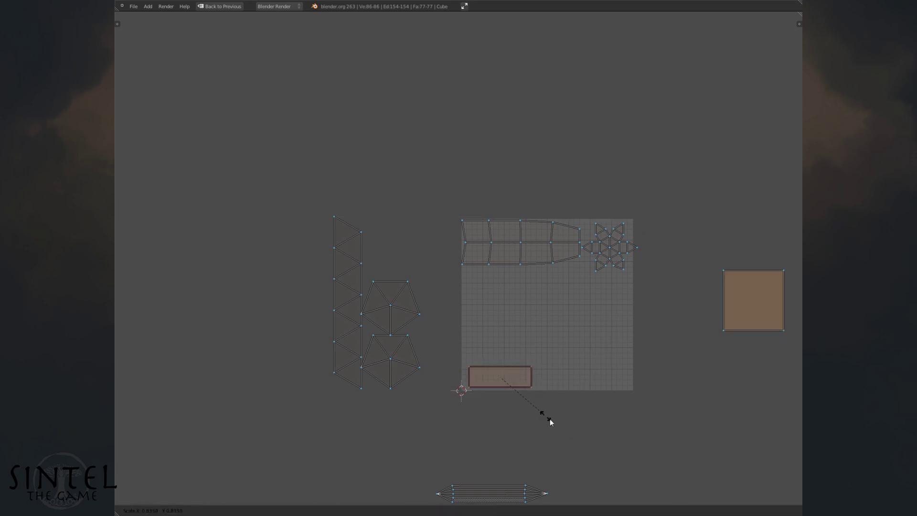
{"action": "left_click", "coordinate": [565, 428]}
{"action": "key", "text": "g"}
{"action": "left_click", "coordinate": [528, 418]}
Fit the rectangular UV island exactly into the lower-left corner of the UV square.
{"action": "scroll", "coordinate": [503, 401], "scroll_direction": "up", "scroll_amount": 6}
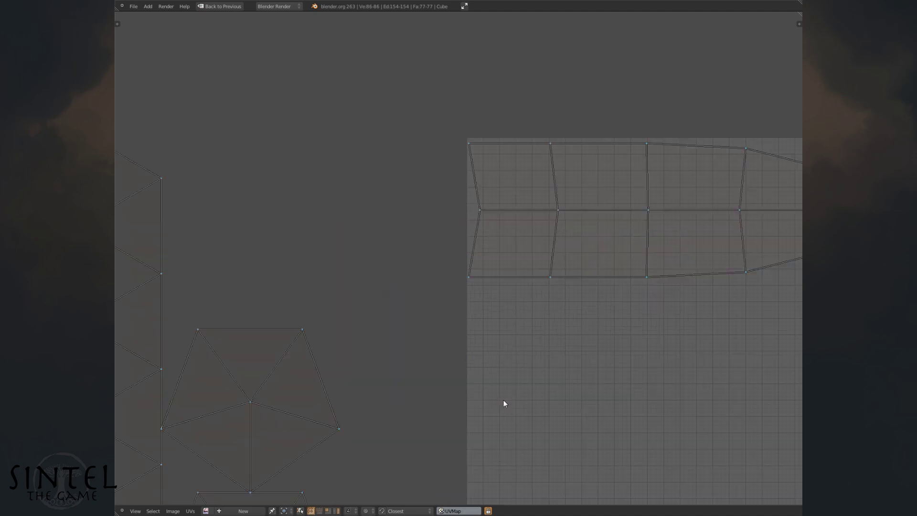
{"action": "scroll", "coordinate": [465, 210], "scroll_direction": "down", "scroll_amount": 1}
{"action": "key", "text": "g"}
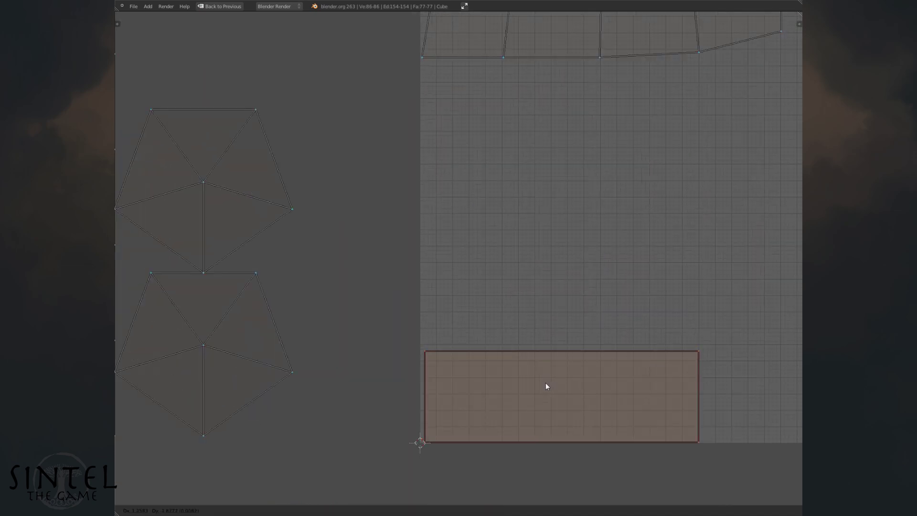
{"action": "left_click", "coordinate": [543, 382]}
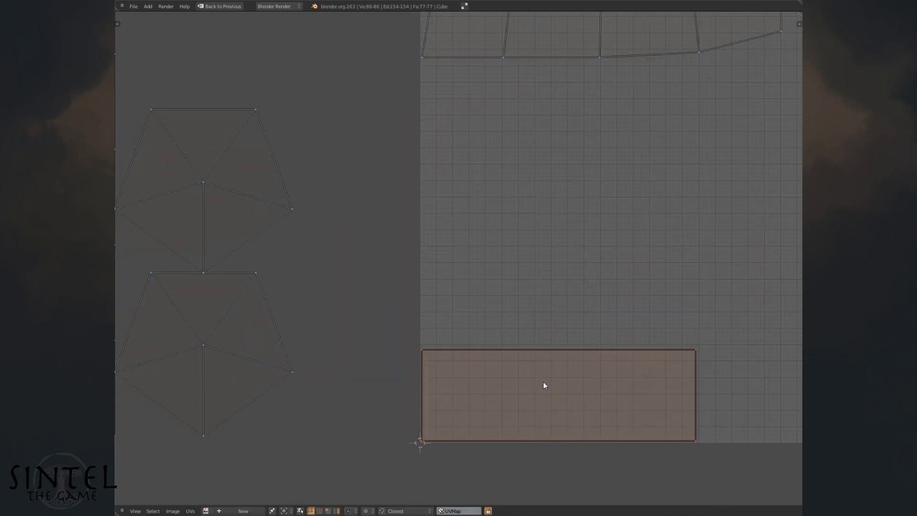
Box-select the spike's UV island and move it into the UV square, just above the rectangle.
{"action": "scroll", "coordinate": [543, 382], "scroll_direction": "down", "scroll_amount": 5}
{"action": "key", "text": "a"}
{"action": "key", "text": "b"}
{"action": "left_click_drag", "start_coordinate": [574, 456], "coordinate": [389, 398]}
{"action": "scroll", "coordinate": [481, 443], "scroll_direction": "up", "scroll_amount": 1}
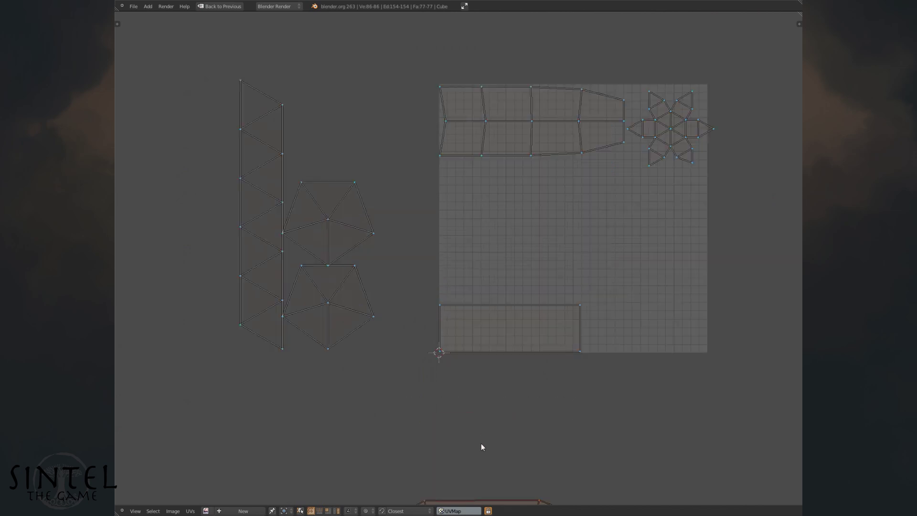
{"action": "key", "text": "g"}
{"action": "left_click", "coordinate": [513, 269]}
{"action": "scroll", "coordinate": [514, 269], "scroll_direction": "up", "scroll_amount": 5}
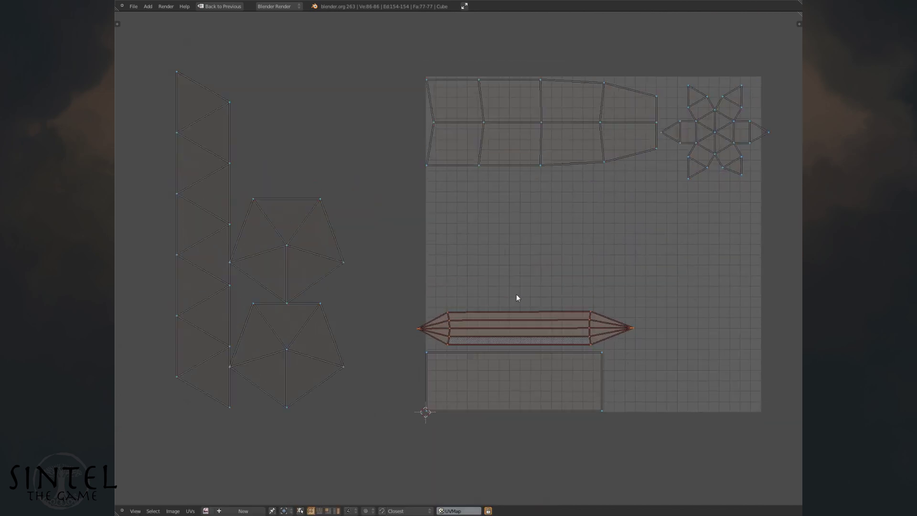
Select the left shoulder vertices of the spike's UV island and align them into a straight vertical column.
{"action": "key", "text": "a"}
{"action": "key", "text": "b"}
{"action": "left_click_drag", "start_coordinate": [437, 296], "coordinate": [489, 380]}
{"action": "key", "text": "w"}
{"action": "left_click", "coordinate": [490, 416]}
{"action": "scroll", "coordinate": [643, 359], "scroll_direction": "down", "scroll_amount": 2}
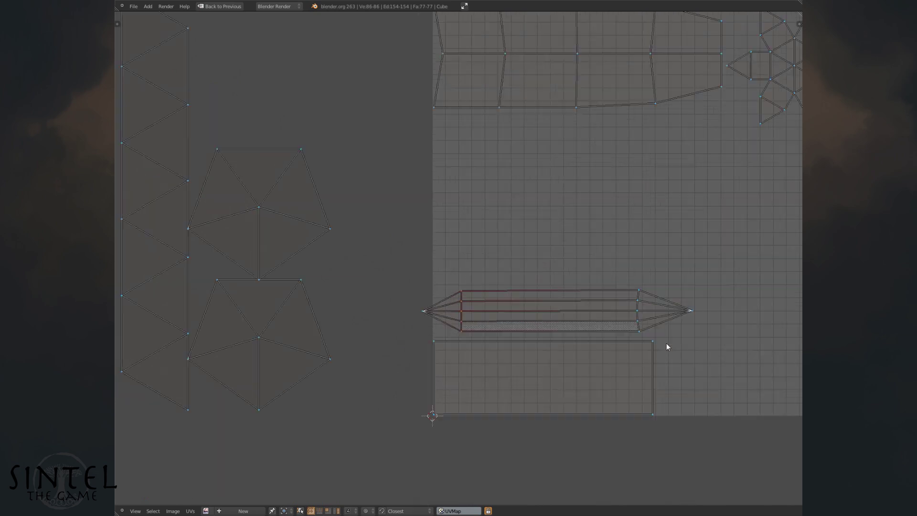
Box-select the right shoulder vertices of the spike's UV island and align them into a straight vertical column.
{"action": "middle_click_drag", "start_coordinate": [666, 343], "coordinate": [609, 350]}
{"action": "key", "text": "a"}
{"action": "key", "text": "b"}
{"action": "left_click_drag", "start_coordinate": [557, 272], "coordinate": [598, 355]}
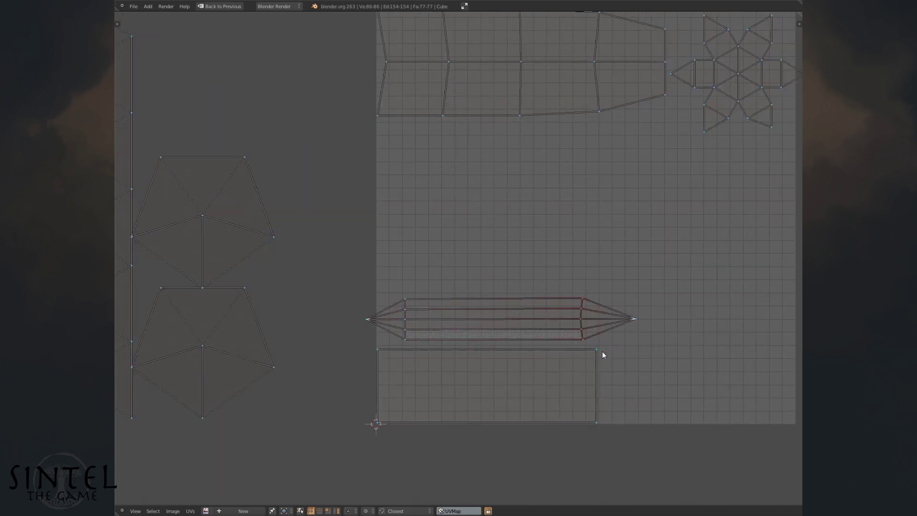
{"action": "key", "text": "w"}
{"action": "left_click", "coordinate": [604, 363]}
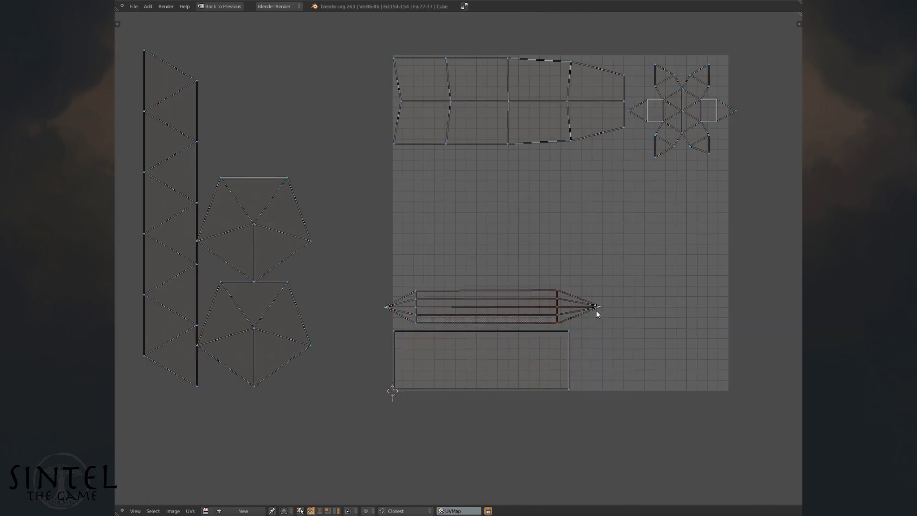
Select the whole spike UV island, shrink it to the rectangle's width, and place it just above the rectangle.
{"action": "key", "text": "l"}
{"action": "key", "text": "s"}
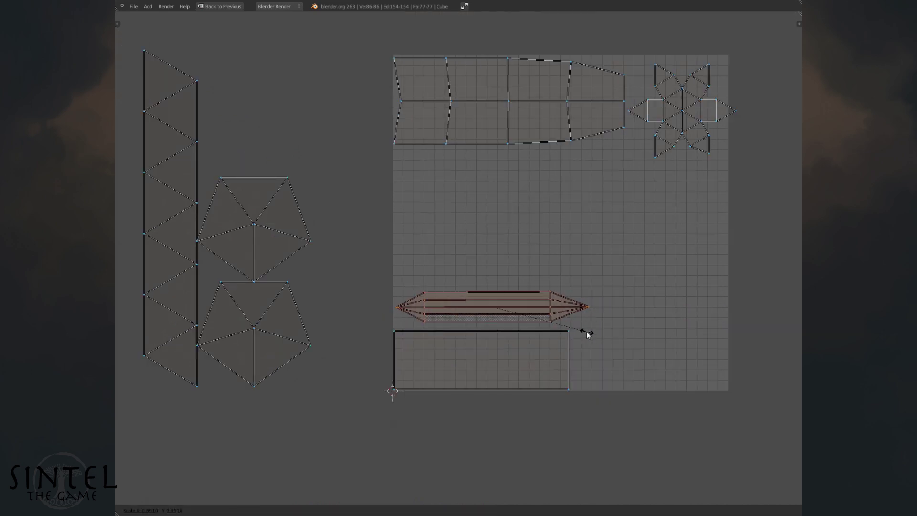
{"action": "left_click", "coordinate": [568, 320]}
{"action": "key", "text": "g"}
{"action": "left_click", "coordinate": [556, 322]}
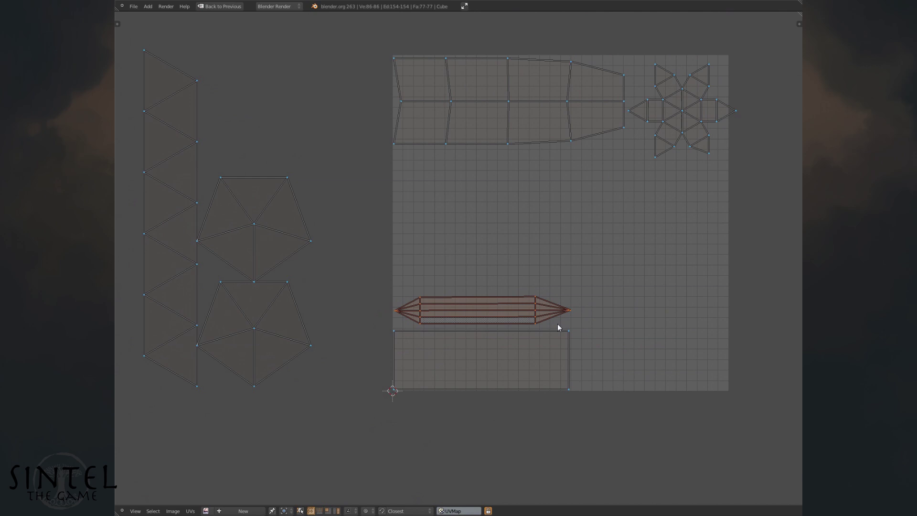
Box-select the triangle strip and two pentagon UV islands, shrink them, and place them in the UV square beside the rectangle.
{"action": "scroll", "coordinate": [383, 327], "scroll_direction": "down", "scroll_amount": 2}
{"action": "key", "text": "b"}
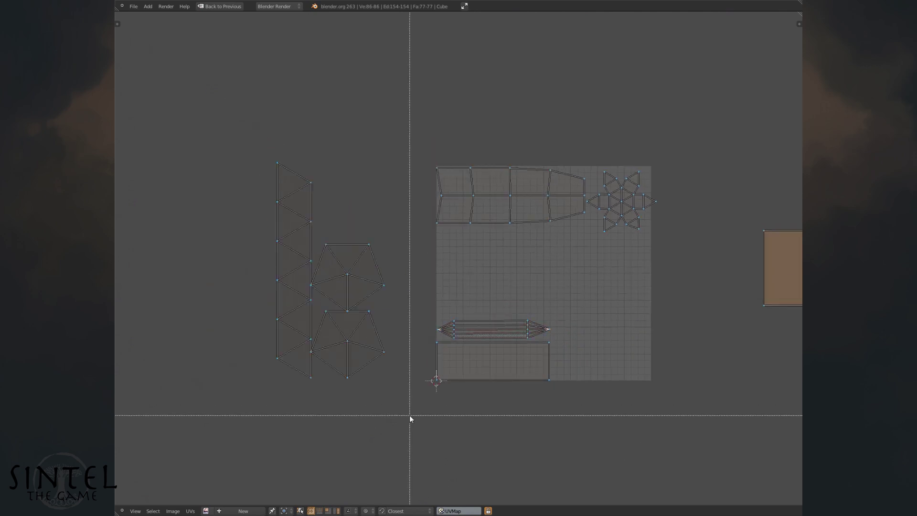
{"action": "left_click_drag", "start_coordinate": [413, 411], "coordinate": [260, 248]}
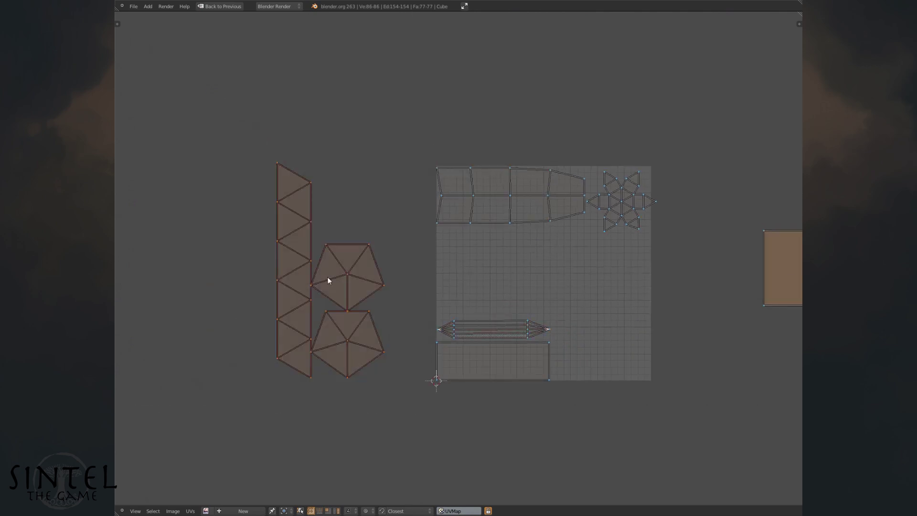
{"action": "key", "text": "s"}
{"action": "left_click", "coordinate": [345, 308]}
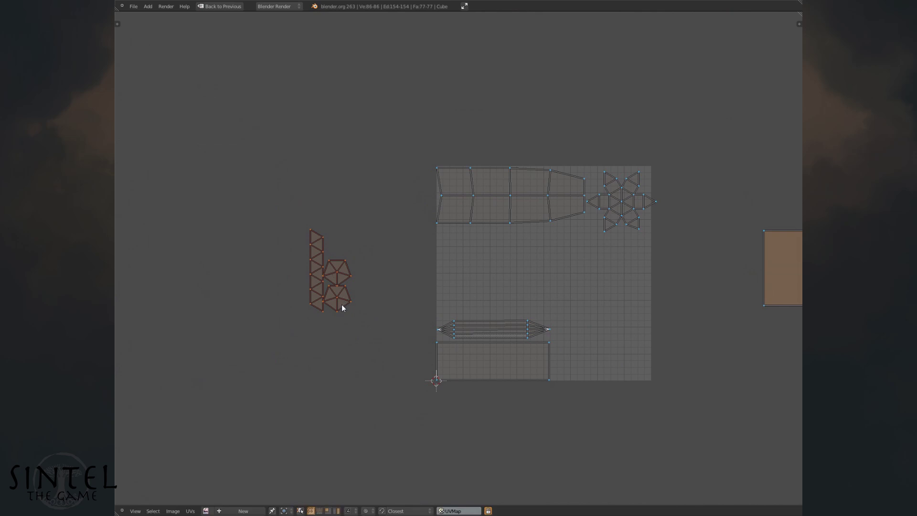
{"action": "key", "text": "g"}
{"action": "left_click", "coordinate": [587, 374]}
Select the star-shaped UV island, scale it down slightly, and fit it inside the UV square beside the leaf island.
{"action": "scroll", "coordinate": [587, 371], "scroll_direction": "up", "scroll_amount": 1}
{"action": "middle_click_drag", "start_coordinate": [582, 349], "coordinate": [485, 360]}
{"action": "scroll", "coordinate": [514, 309], "scroll_direction": "down", "scroll_amount": 1}
{"action": "middle_click_drag", "start_coordinate": [515, 308], "coordinate": [514, 345]}
{"action": "right_click", "coordinate": [553, 255]}
{"action": "key", "text": "l"}
{"action": "key", "text": "g"}
{"action": "left_click", "coordinate": [544, 286]}
{"action": "key", "text": "s"}
{"action": "left_click", "coordinate": [561, 337]}
{"action": "key", "text": "g"}
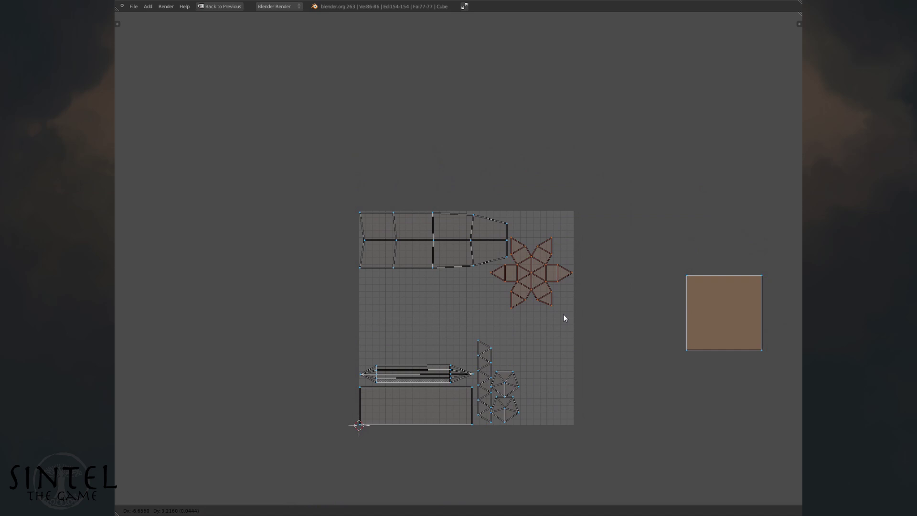
{"action": "left_click", "coordinate": [564, 314]}
Box-select the square UV island outside the grid, shrink it, and place it in the UV square's lower-right corner.
{"action": "scroll", "coordinate": [536, 311], "scroll_direction": "up", "scroll_amount": 1}
{"action": "scroll", "coordinate": [578, 355], "scroll_direction": "down", "scroll_amount": 3}
{"action": "key", "text": "a"}
{"action": "key", "text": "b"}
{"action": "left_click_drag", "start_coordinate": [650, 348], "coordinate": [542, 229]}
{"action": "key", "text": "g"}
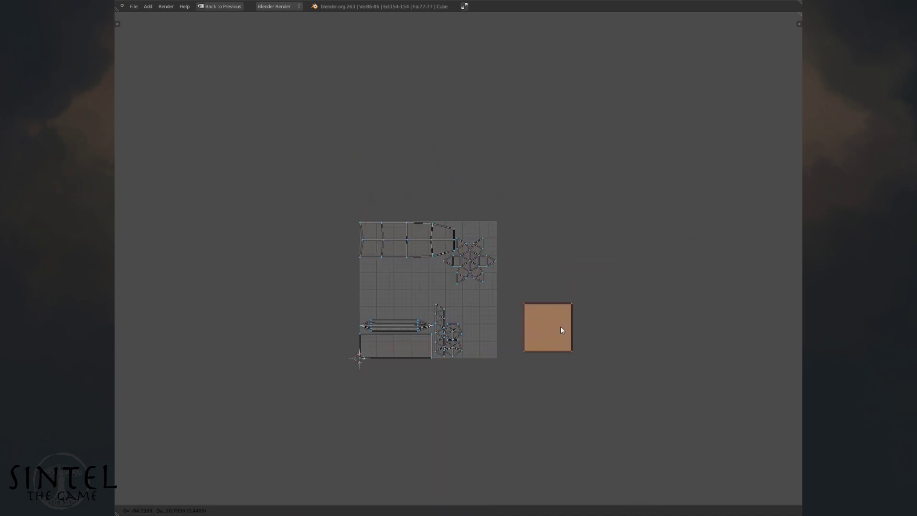
{"action": "left_click", "coordinate": [503, 316]}
{"action": "key", "text": "s"}
{"action": "left_click", "coordinate": [509, 323]}
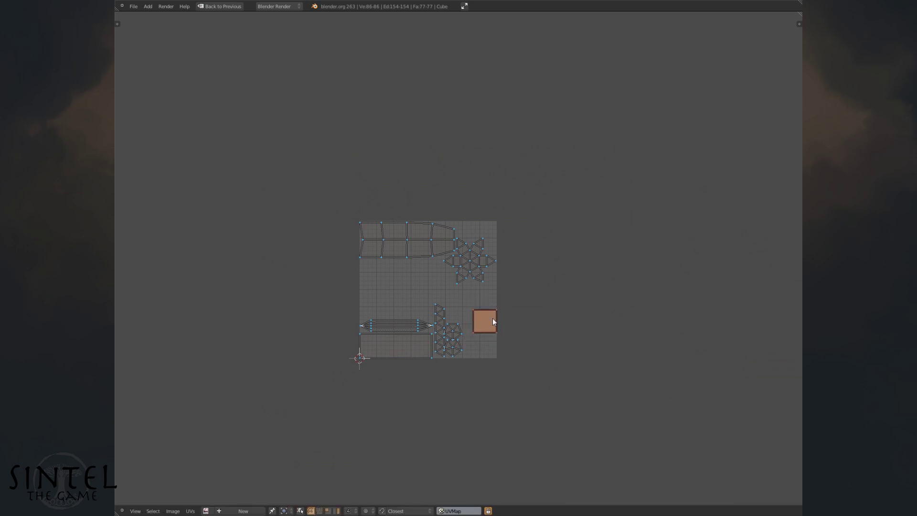
{"action": "key", "text": "g"}
{"action": "left_click", "coordinate": [491, 340]}
Select the whole linked leaf mesh in the 3D view and place a duplicate of it slightly offset.
{"action": "key", "text": "ctrl+Up"}
{"action": "scroll", "coordinate": [546, 406], "scroll_direction": "up", "scroll_amount": 2}
{"action": "right_click", "coordinate": [544, 404]}
{"action": "key", "text": "ctrl+l"}
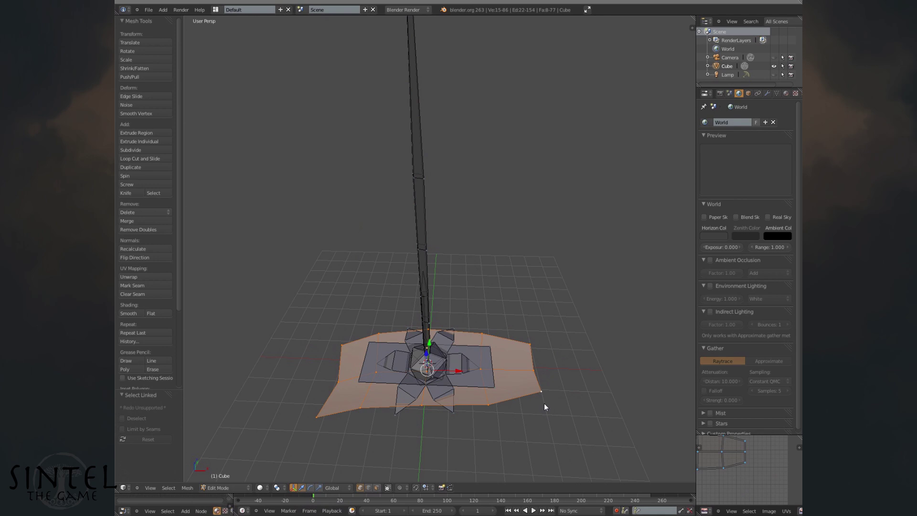
{"action": "key", "text": "shift+d"}
{"action": "left_click", "coordinate": [576, 435]}
Select the duplicated leaf's UV island and move it directly beneath the original leaf island's place.
{"action": "key", "text": "ctrl+Up"}
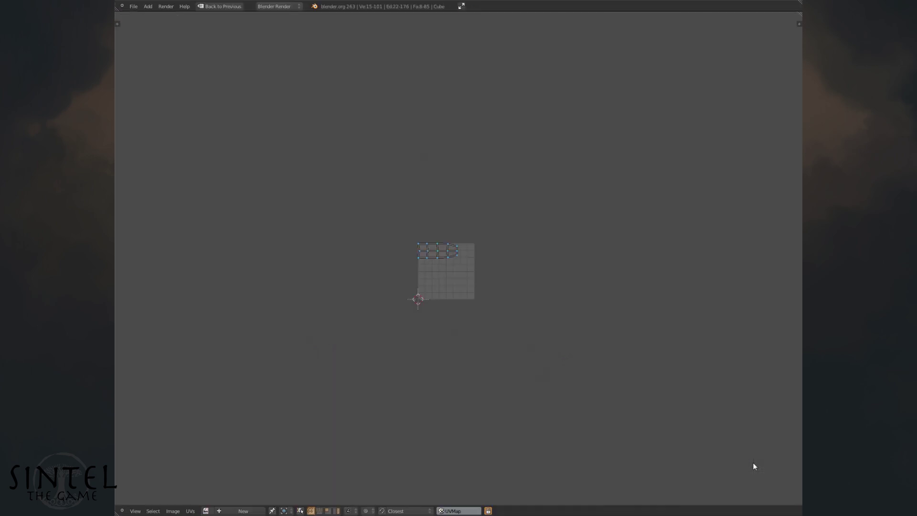
{"action": "scroll", "coordinate": [483, 301], "scroll_direction": "up", "scroll_amount": 8}
{"action": "left_click", "coordinate": [357, 239]}
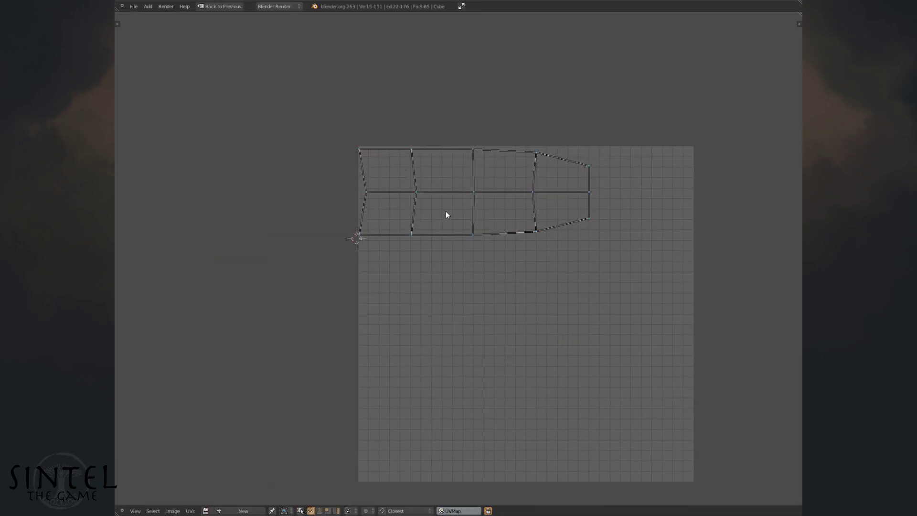
{"action": "key", "text": "l"}
{"action": "key", "text": "g"}
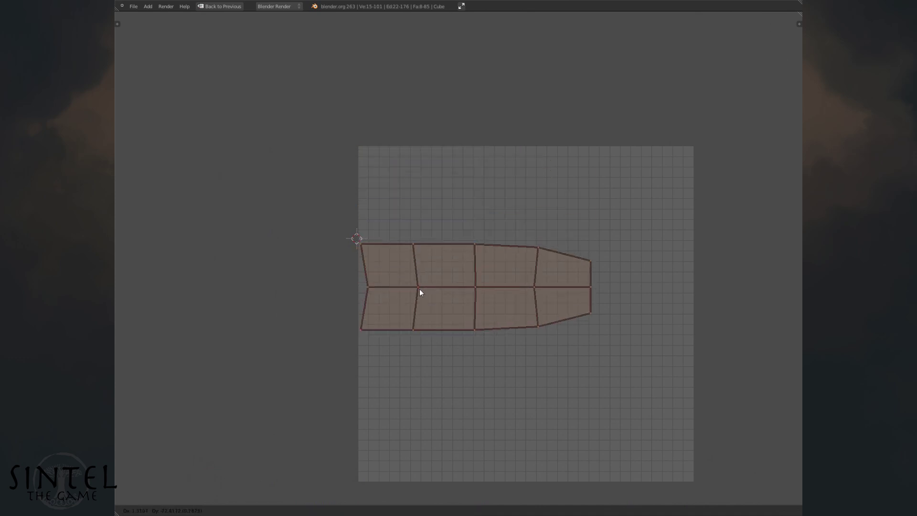
{"action": "left_click", "coordinate": [419, 289]}
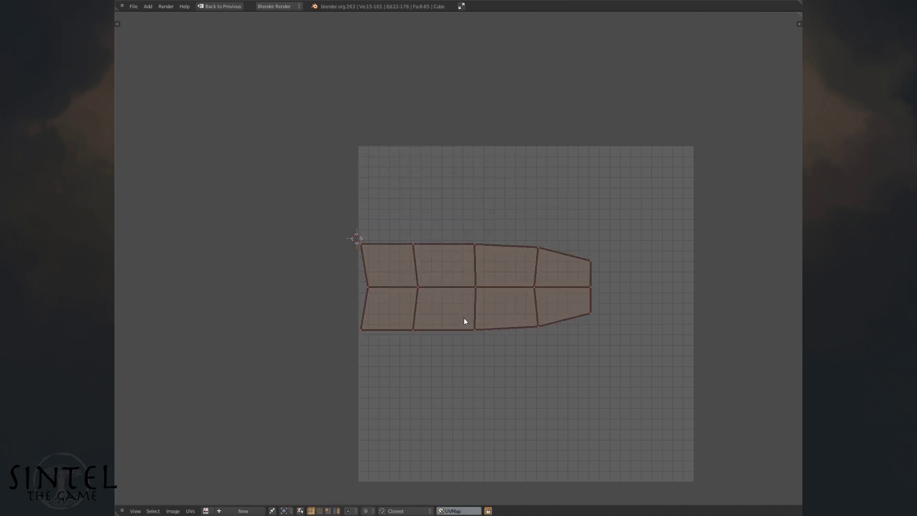
Select the entire mesh and display all its UV islands together in the maximized UV editor.
{"action": "key", "text": "ctrl+Up"}
{"action": "key", "text": "a"}
{"action": "key", "text": "ctrl+Up"}
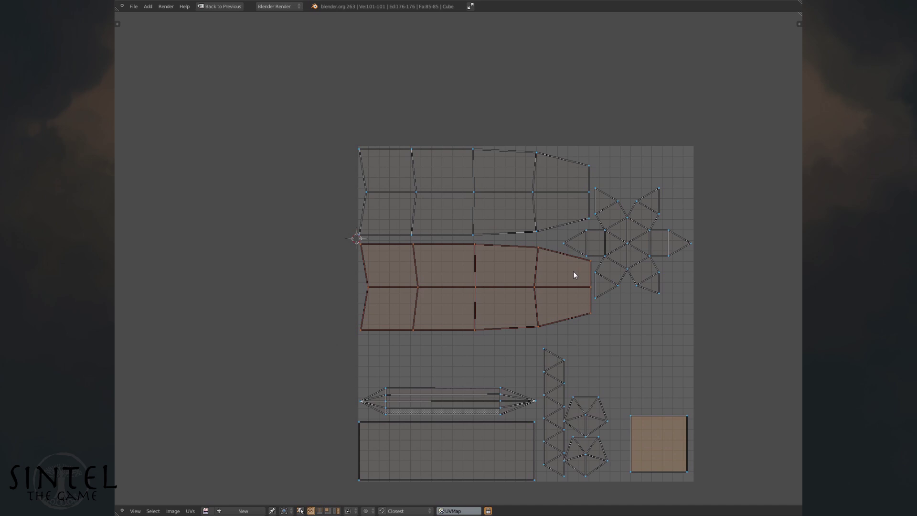
{"action": "scroll", "coordinate": [575, 271], "scroll_direction": "up", "scroll_amount": 1}
{"action": "scroll", "coordinate": [525, 337], "scroll_direction": "up", "scroll_amount": 3}
{"action": "scroll", "coordinate": [520, 363], "scroll_direction": "down", "scroll_amount": 5}
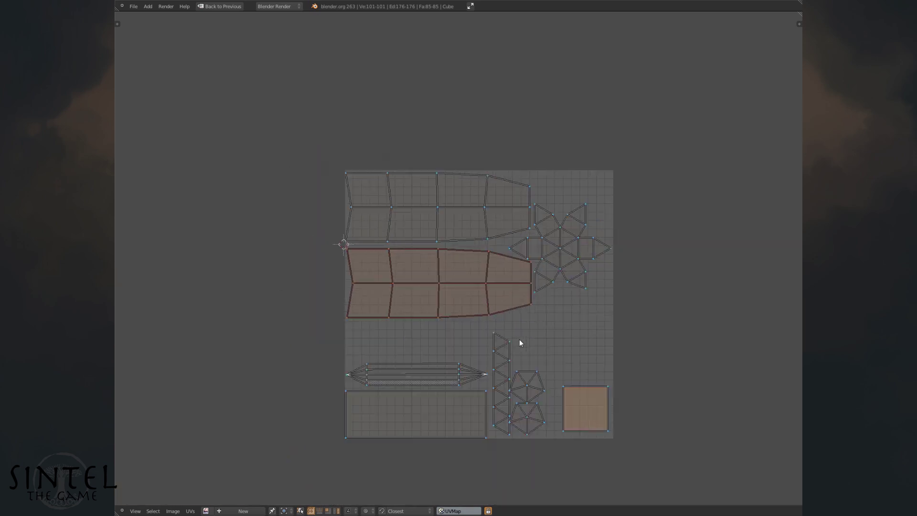
Move the spike's UV island straight up along Y to just beneath the duplicated leaf island.
{"action": "key", "text": "a"}
{"action": "key", "text": "l"}
{"action": "key", "text": "g"}
{"action": "key", "text": "y"}
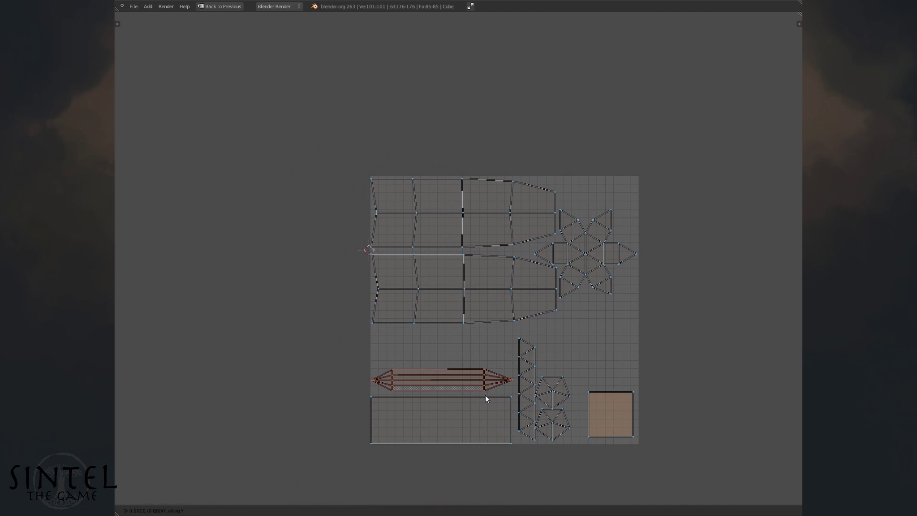
{"action": "left_click", "coordinate": [483, 354]}
{"action": "right_click", "coordinate": [508, 398]}
{"action": "scroll", "coordinate": [484, 426], "scroll_direction": "up", "scroll_amount": 2}
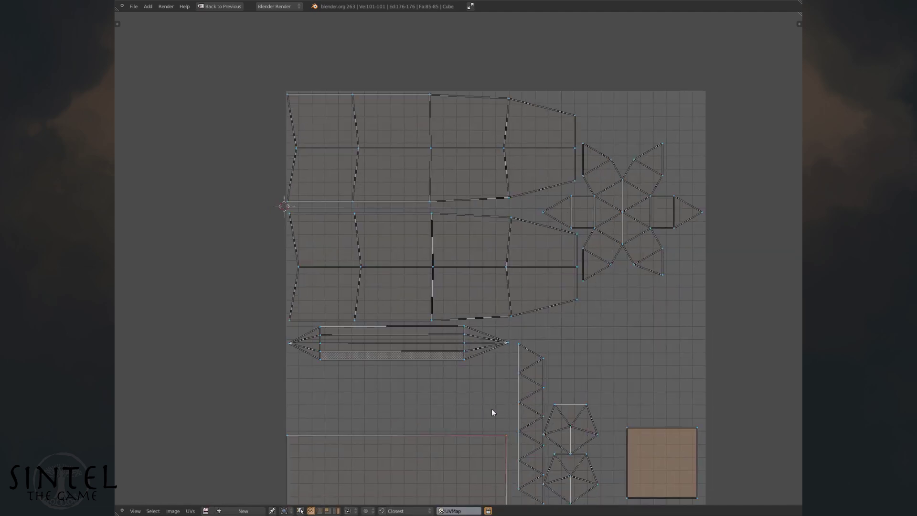
Add a plane to the mesh, stretch it along X, and scale it to 0.559 along Y.
{"action": "key", "text": "ctrl+Up"}
{"action": "key", "text": "a"}
{"action": "key", "text": "shift+a"}
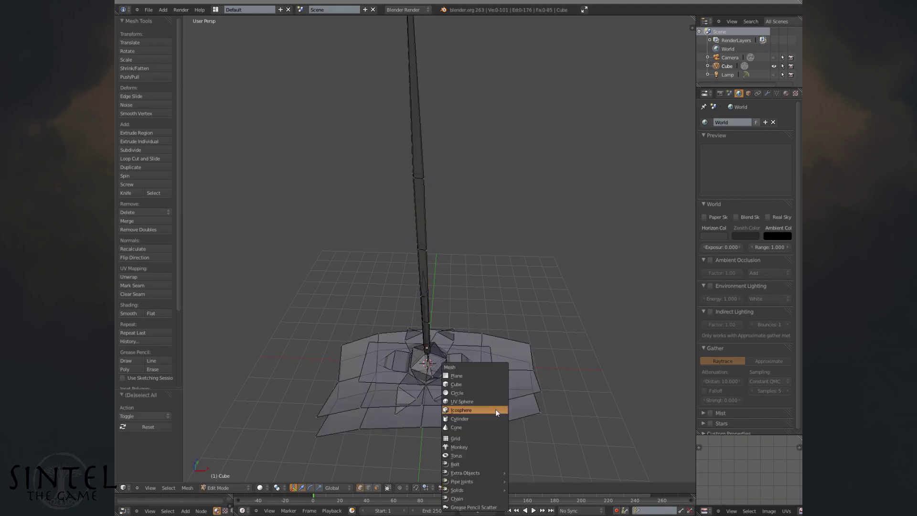
{"action": "left_click", "coordinate": [490, 375]}
{"action": "key", "text": "s"}
{"action": "key", "text": "x"}
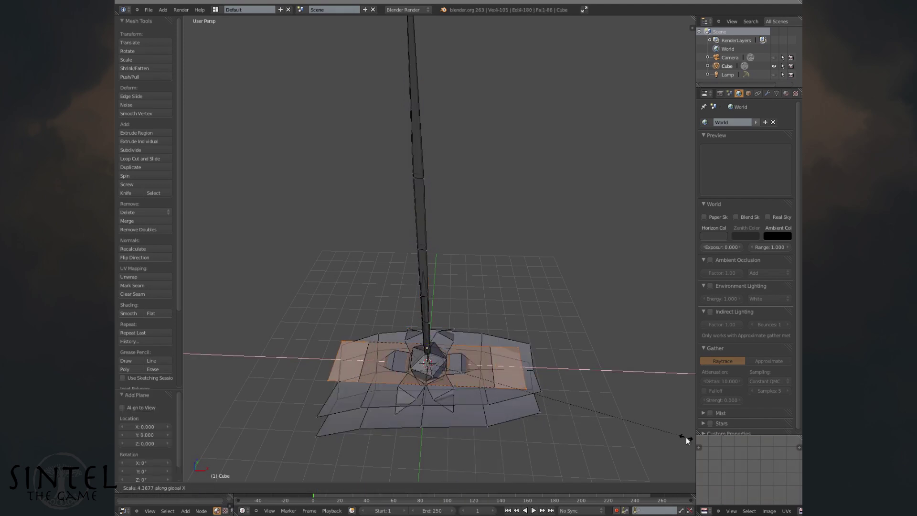
{"action": "left_click", "coordinate": [633, 420]}
{"action": "key", "text": "s"}
{"action": "key", "text": "y"}
{"action": "left_click", "coordinate": [555, 405]}
Unwrap the new plane with Project From View from the top and move its UV island below the UV square.
{"action": "key", "text": "KP_7"}
{"action": "key", "text": "u"}
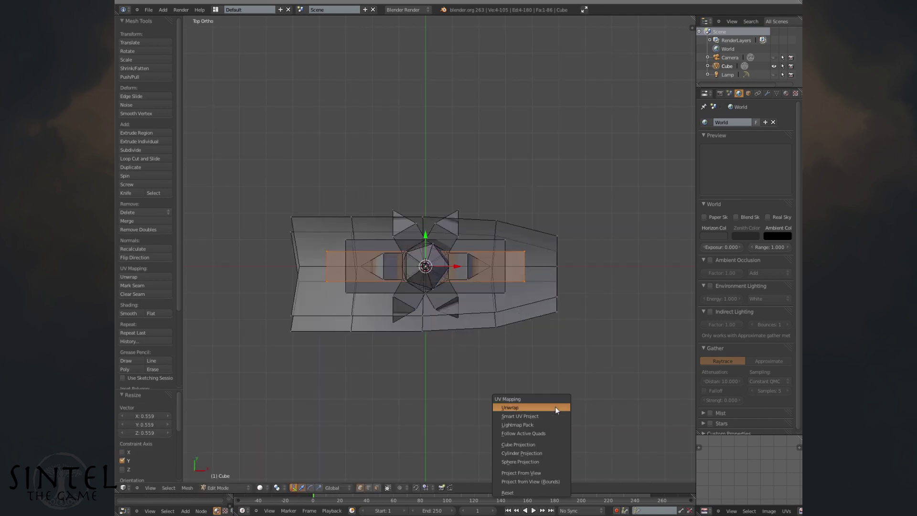
{"action": "left_click", "coordinate": [549, 473]}
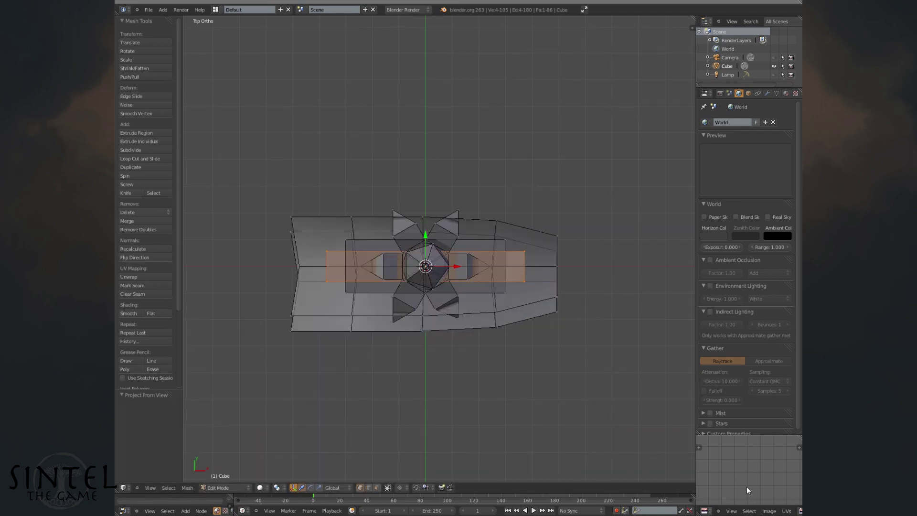
{"action": "key", "text": "ctrl+Up"}
{"action": "scroll", "coordinate": [510, 331], "scroll_direction": "down", "scroll_amount": 3}
{"action": "key", "text": "a"}
{"action": "key", "text": "g"}
{"action": "left_click", "coordinate": [494, 466]}
Display all UV islands, box-select the thin plane's island, and move it into the gap beneath the star island.
{"action": "key", "text": "ctrl+Up"}
{"action": "scroll", "coordinate": [454, 304], "scroll_direction": "up", "scroll_amount": 3}
{"action": "key", "text": "a"}
{"action": "key", "text": "ctrl+Up"}
{"action": "key", "text": "a"}
{"action": "key", "text": "b"}
{"action": "left_click_drag", "start_coordinate": [532, 478], "coordinate": [419, 417]}
{"action": "key", "text": "g"}
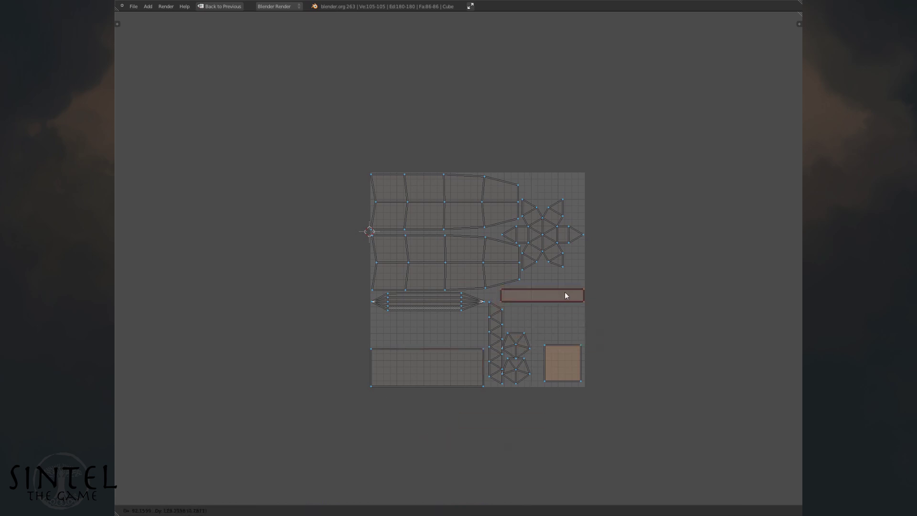
{"action": "left_click", "coordinate": [566, 291]}
{"action": "scroll", "coordinate": [566, 290], "scroll_direction": "up", "scroll_amount": 3}
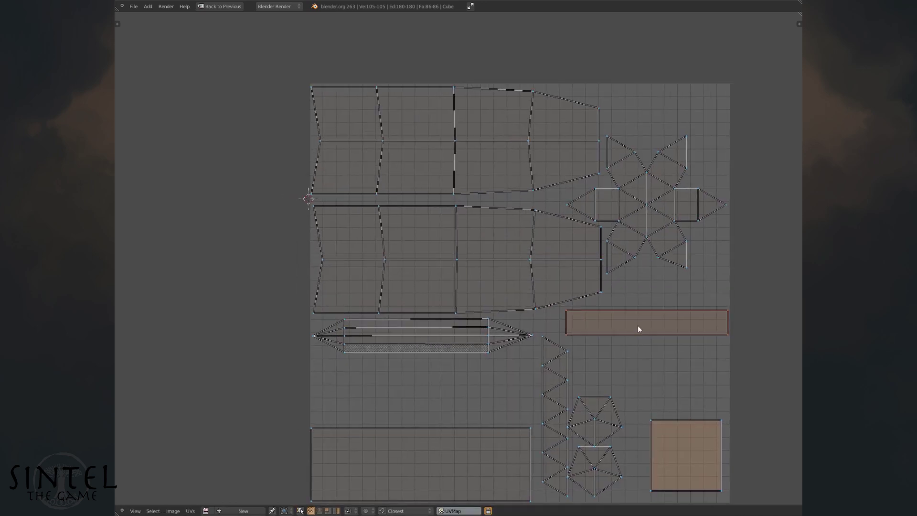
{"action": "scroll", "coordinate": [549, 381], "scroll_direction": "down", "scroll_amount": 2}
Select the linked original leaf mesh, and switch the selection to the whole duplicated leaf mesh beneath it.
{"action": "key", "text": "ctrl+Up"}
{"action": "middle_click_drag", "start_coordinate": [467, 398], "coordinate": [506, 405]}
{"action": "key", "text": "a"}
{"action": "key", "text": "l"}
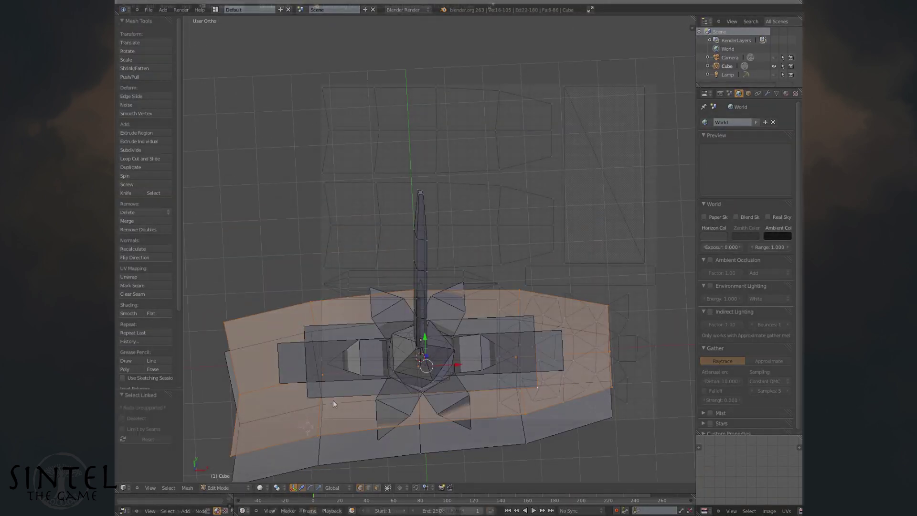
{"action": "right_click", "coordinate": [319, 404]}
{"action": "key", "text": "l"}
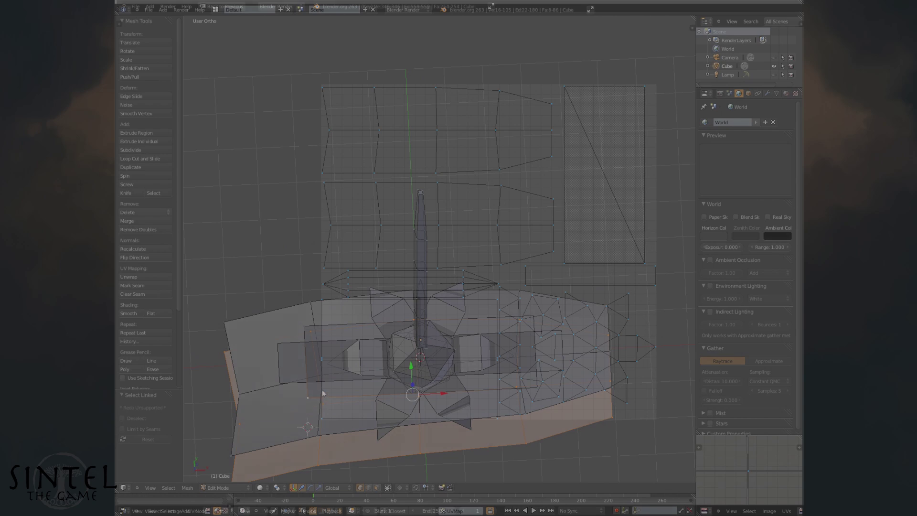
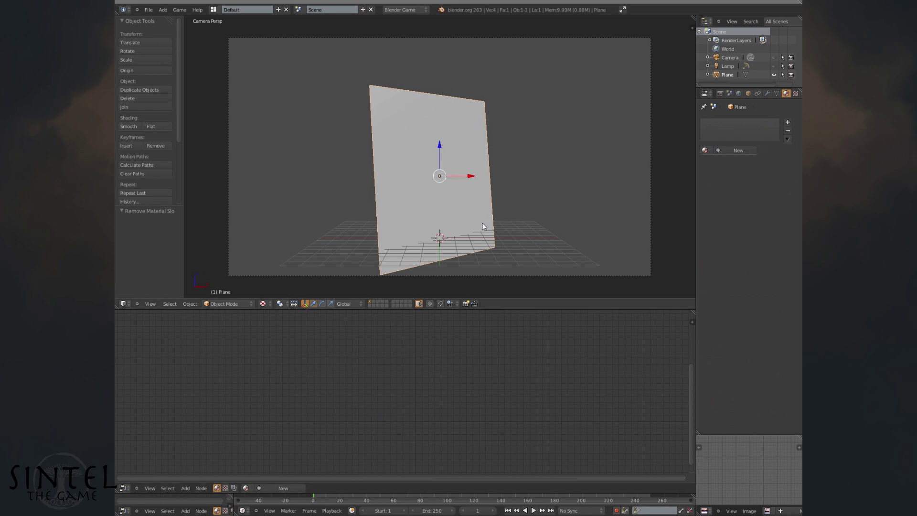
{"action": "key", "text": "r"}
{"action": "key", "text": "z"}
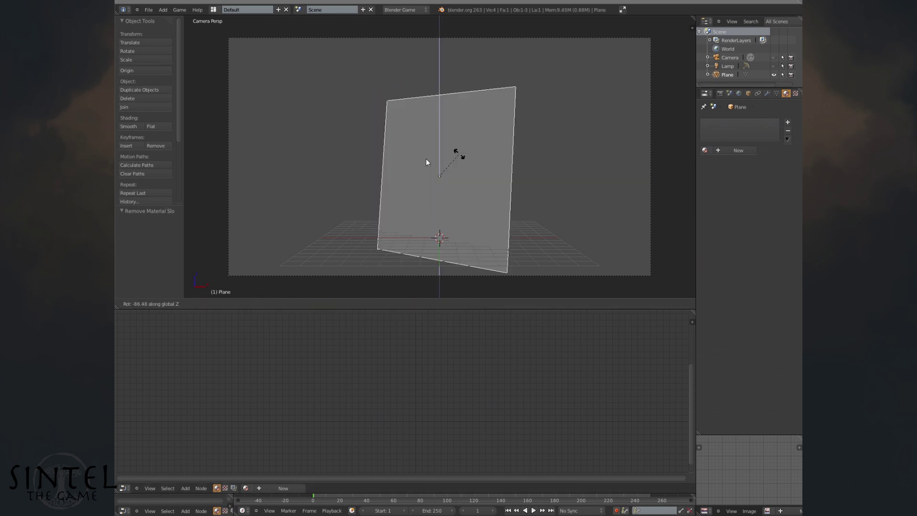
{"action": "left_click", "coordinate": [474, 222]}
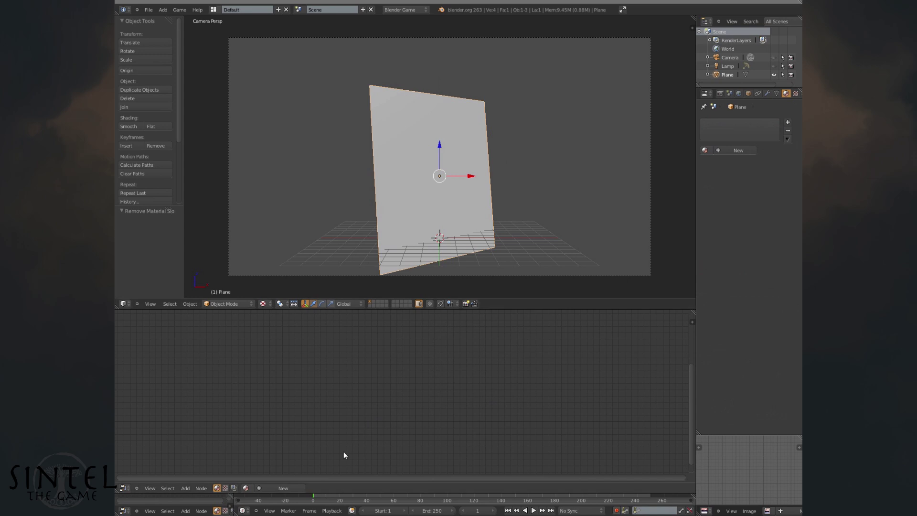
Create a new material for the plane, enable nodes on it, and assign a new material to the Material node.
{"action": "left_click", "coordinate": [274, 486]}
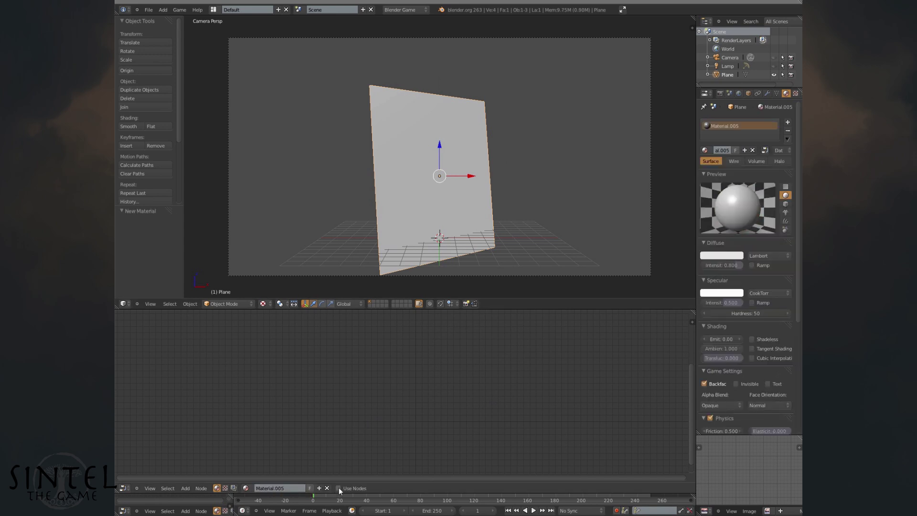
{"action": "left_click", "coordinate": [338, 487]}
{"action": "left_click", "coordinate": [443, 399]}
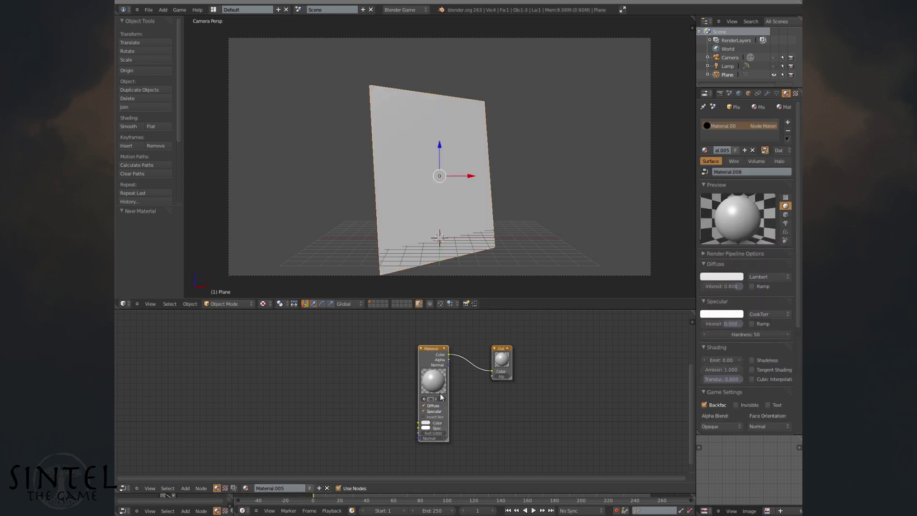
Move the Material node farther from the Output node and set its diffuse colour to saturated blue.
{"action": "left_click_drag", "start_coordinate": [430, 427], "coordinate": [413, 394]}
{"action": "left_click", "coordinate": [408, 389]}
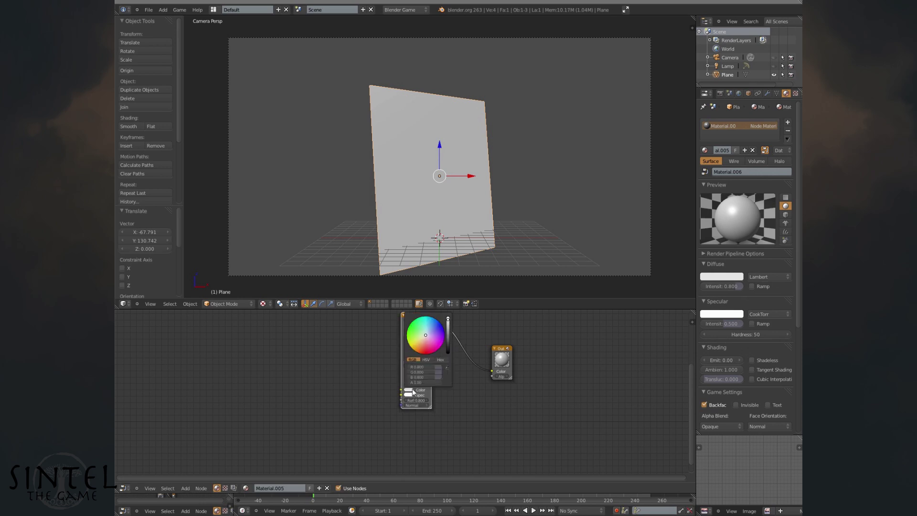
{"action": "left_click", "coordinate": [441, 333]}
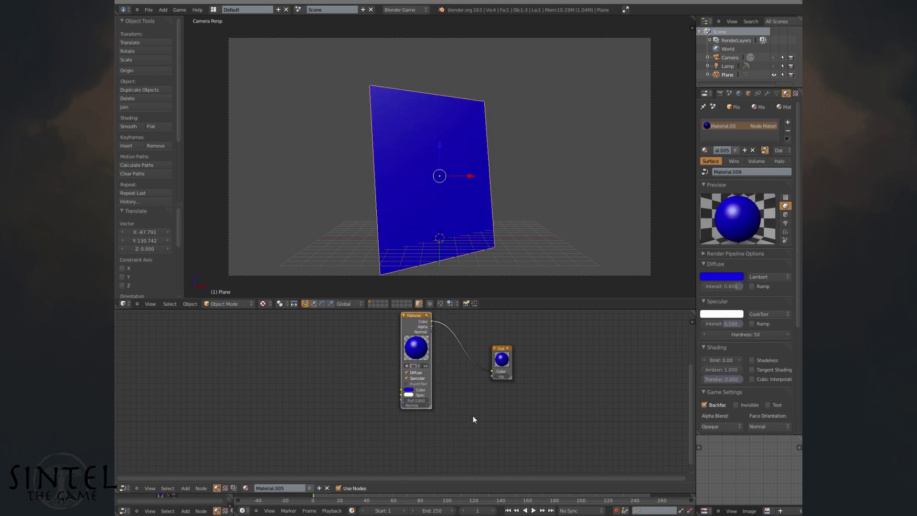
Add a second Material node to the node tree, placed below the Output node.
{"action": "key", "text": "shift+a"}
{"action": "mouse_move", "coordinate": [473, 416]}
{"action": "left_click", "coordinate": [523, 413]}
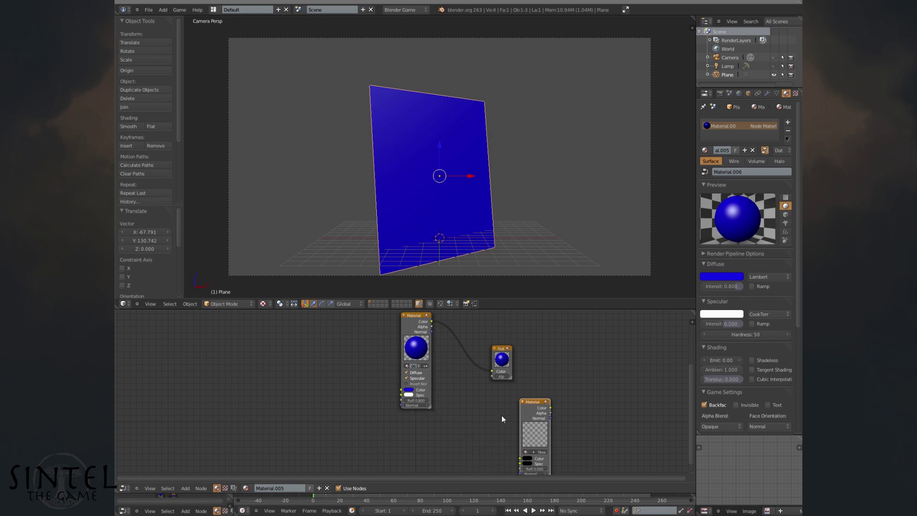
Place the second Material node beside the blue one, assign it a new material, and set its diffuse colour to orange.
{"action": "left_click_drag", "start_coordinate": [534, 403], "coordinate": [348, 358]}
{"action": "left_click", "coordinate": [356, 406]}
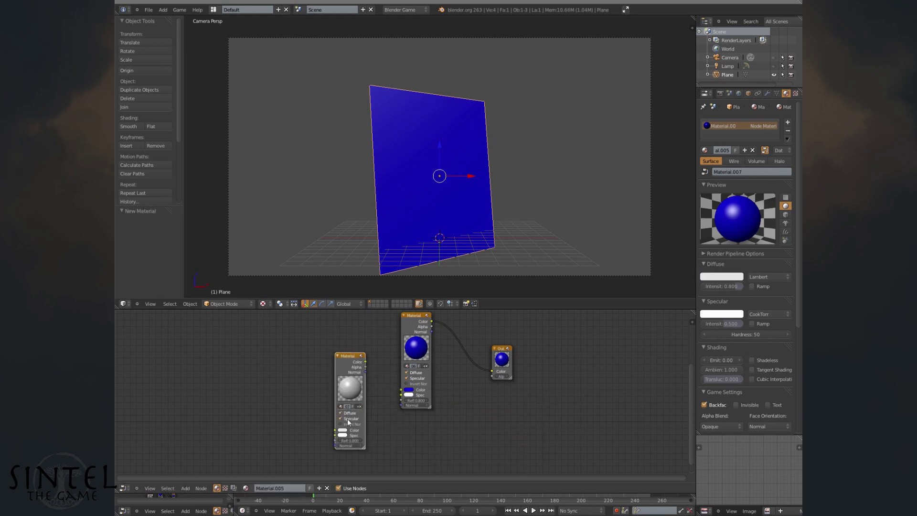
{"action": "left_click", "coordinate": [342, 430]}
{"action": "left_click", "coordinate": [361, 384]}
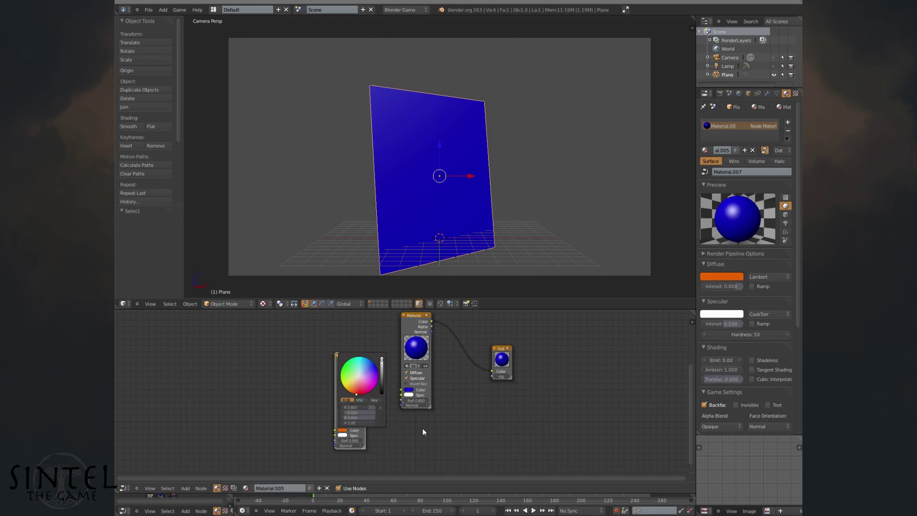
Insert a Mix node before the Output node and connect the blue and orange Material nodes to Color1 and Color2.
{"action": "key", "text": "shift+a"}
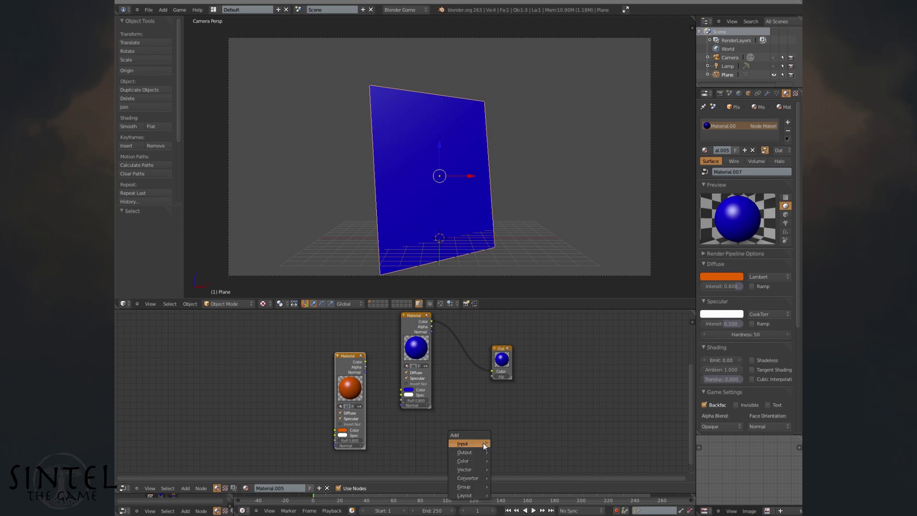
{"action": "left_click", "coordinate": [503, 459]}
{"action": "left_click", "coordinate": [480, 409]}
{"action": "left_click_drag", "start_coordinate": [478, 410], "coordinate": [560, 338]}
{"action": "left_click_drag", "start_coordinate": [432, 321], "coordinate": [453, 428]}
{"action": "left_click_drag", "start_coordinate": [365, 362], "coordinate": [486, 354]}
Collapse both Material nodes and stack them one above the other beside the Mix node's inputs.
{"action": "left_click", "coordinate": [403, 317]}
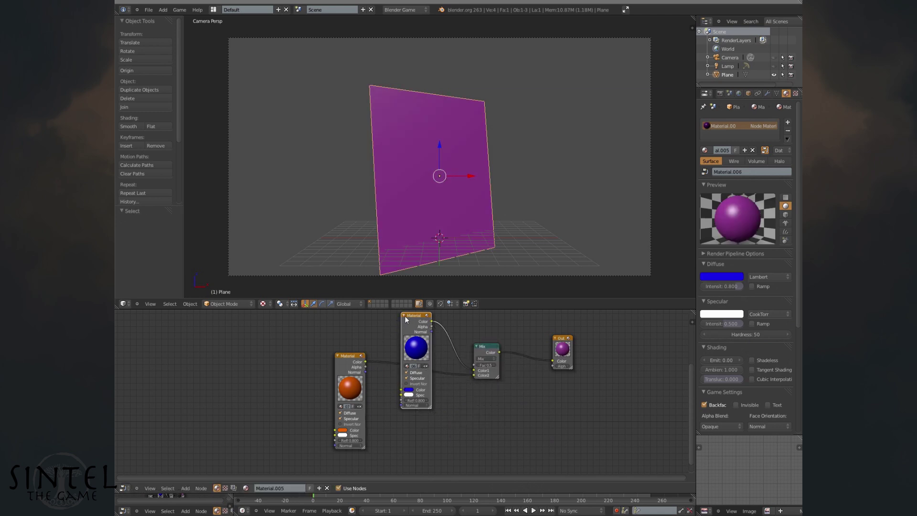
{"action": "left_click", "coordinate": [404, 316]}
{"action": "left_click", "coordinate": [338, 356]}
{"action": "left_click_drag", "start_coordinate": [420, 318], "coordinate": [436, 383]}
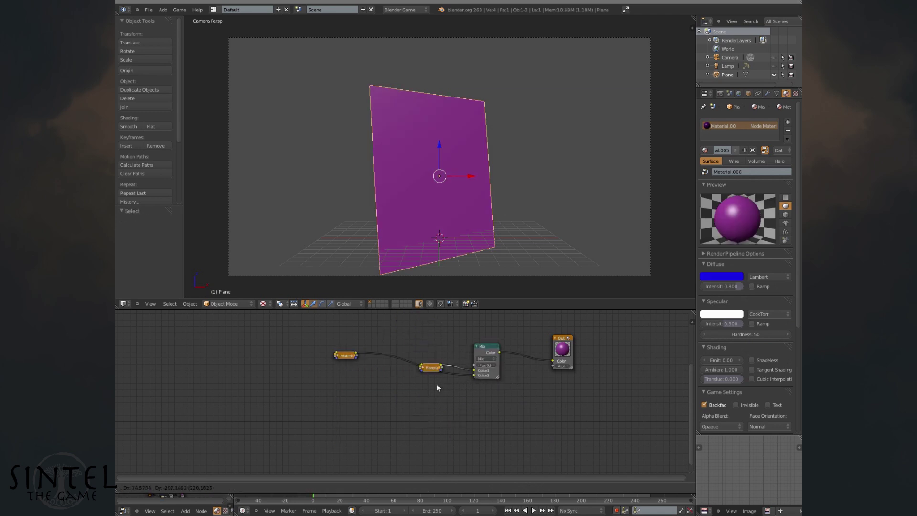
{"action": "left_click_drag", "start_coordinate": [345, 357], "coordinate": [440, 401]}
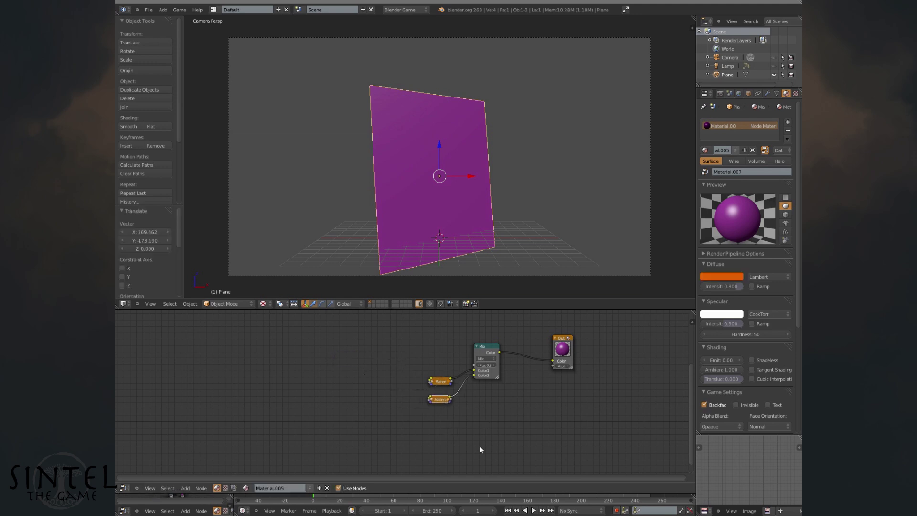
Add a ColorRamp node before the Mix node and connect its Color output to the Mix node's Fac input.
{"action": "key", "text": "shift+a"}
{"action": "mouse_move", "coordinate": [476, 464]}
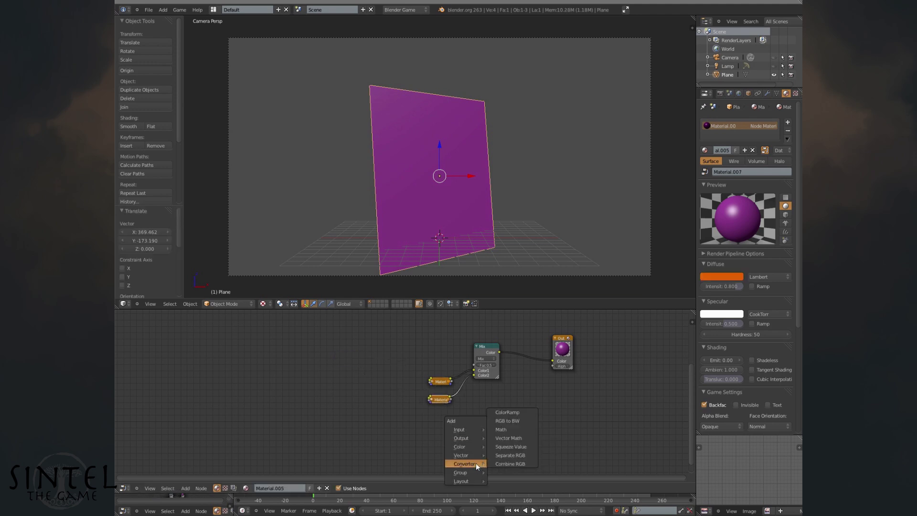
{"action": "left_click", "coordinate": [513, 412]}
{"action": "left_click_drag", "start_coordinate": [391, 386], "coordinate": [474, 362]}
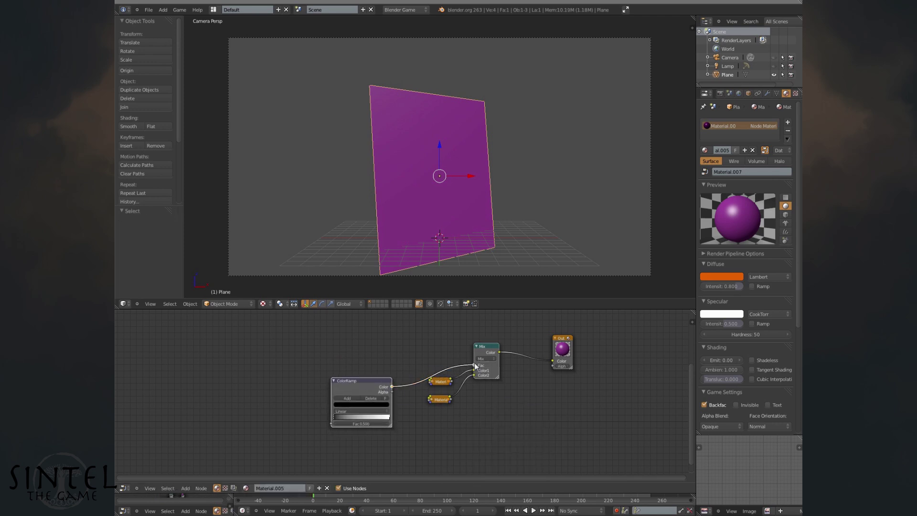
{"action": "left_click_drag", "start_coordinate": [329, 380], "coordinate": [341, 363]}
Add a Geometry node and place it ahead of the ColorRamp node, leaving a gap between them.
{"action": "key", "text": "shift+a"}
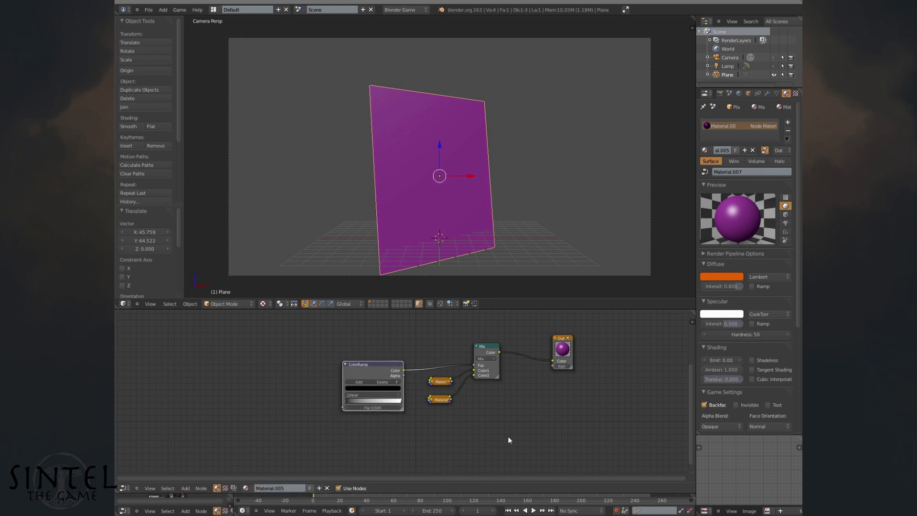
{"action": "mouse_move", "coordinate": [508, 436]}
{"action": "mouse_move", "coordinate": [511, 402]}
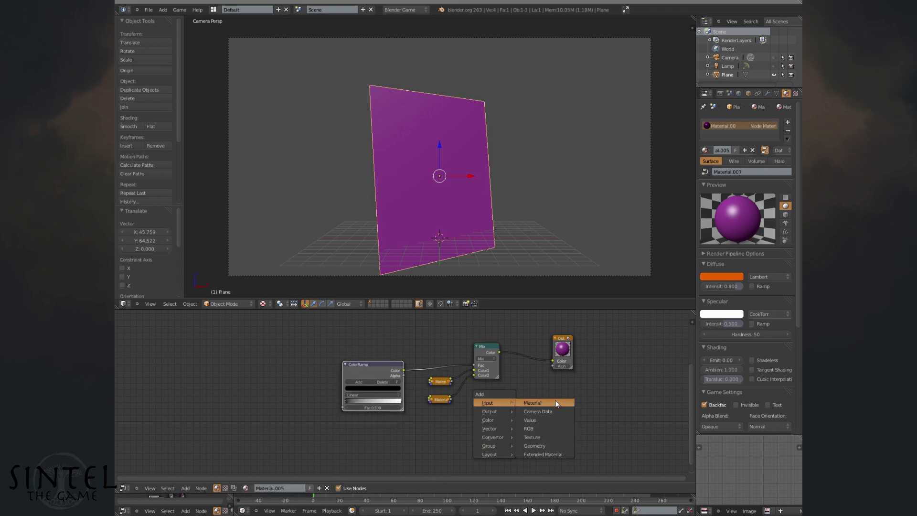
{"action": "left_click", "coordinate": [540, 444]}
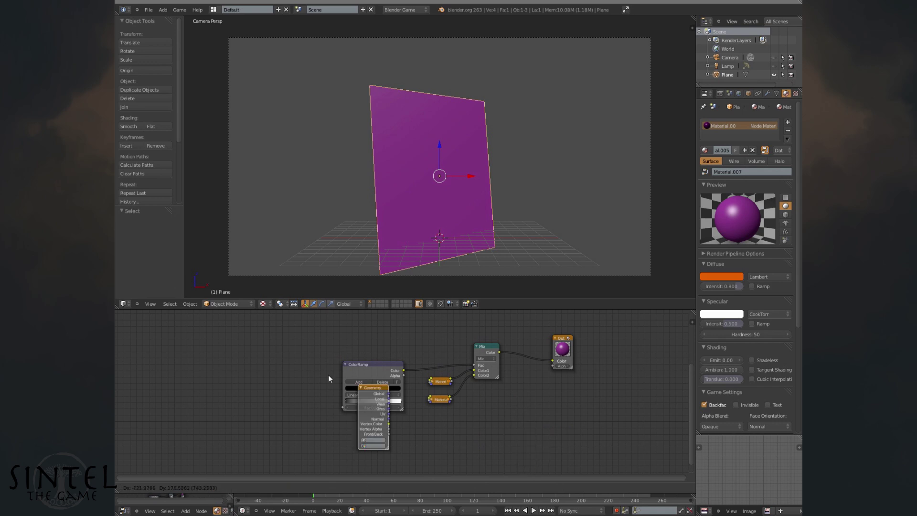
{"action": "left_click", "coordinate": [313, 382]}
{"action": "key", "text": "Home"}
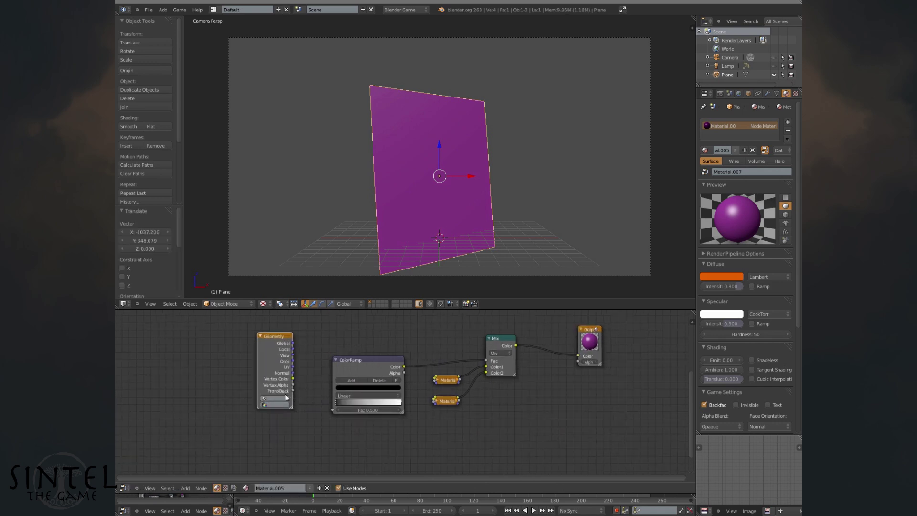
{"action": "left_click_drag", "start_coordinate": [293, 391], "coordinate": [311, 411]}
{"action": "left_click_drag", "start_coordinate": [271, 346], "coordinate": [253, 336]}
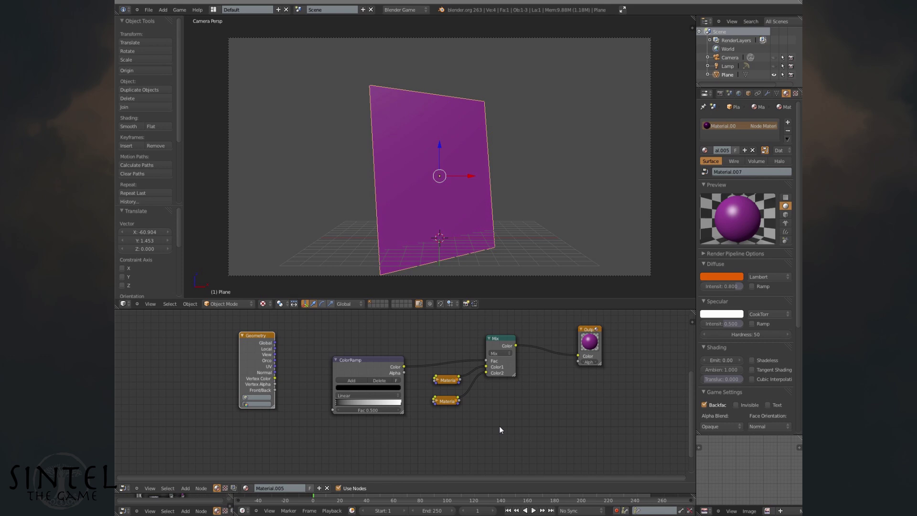
Add a Vector Math node between Geometry and ColorRamp, and feed its two inputs from the Geometry node's View and Normal outputs.
{"action": "key", "text": "shift+a"}
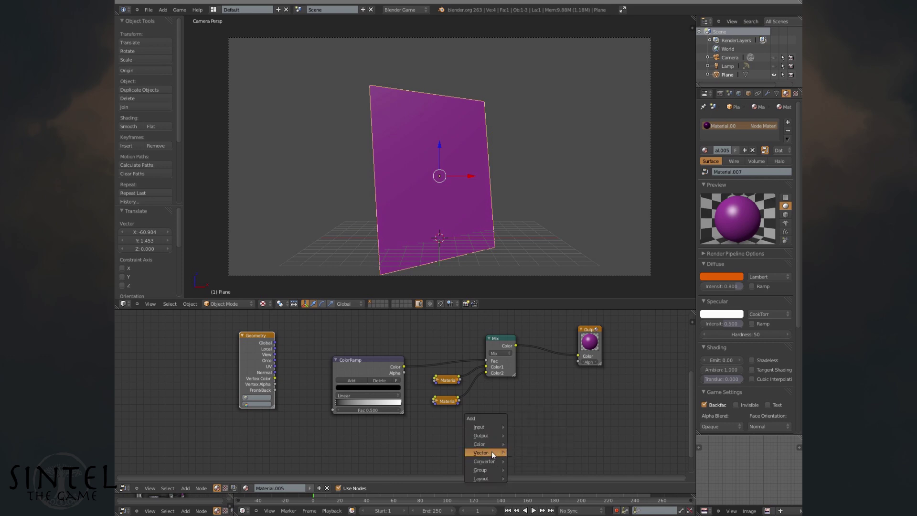
{"action": "mouse_move", "coordinate": [491, 461]}
{"action": "left_click", "coordinate": [535, 439]}
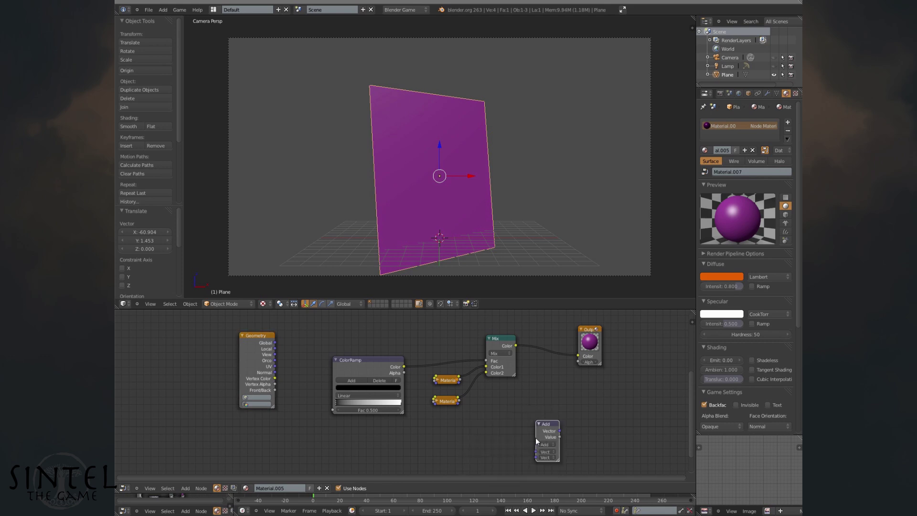
{"action": "left_click", "coordinate": [289, 414]}
{"action": "left_click_drag", "start_coordinate": [337, 369], "coordinate": [383, 352]}
{"action": "left_click_drag", "start_coordinate": [296, 415], "coordinate": [321, 341]}
{"action": "right_click", "coordinate": [279, 356]}
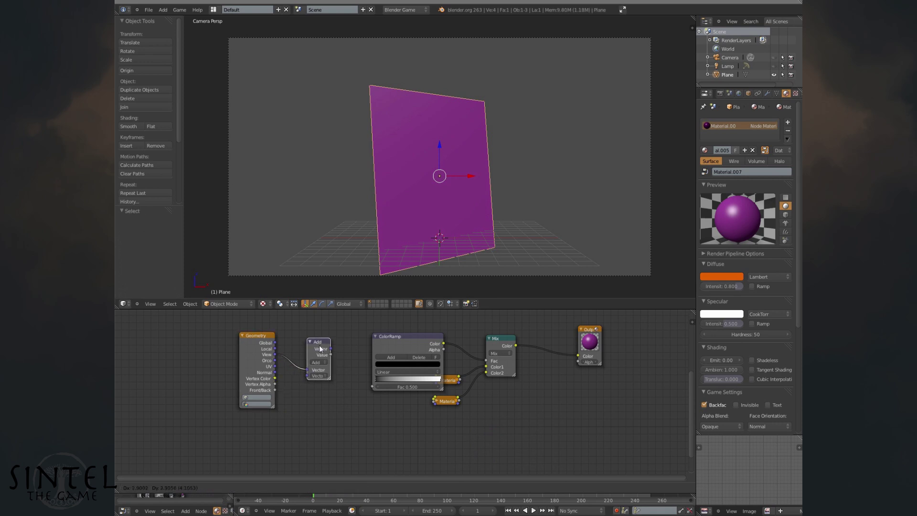
{"action": "left_click_drag", "start_coordinate": [275, 372], "coordinate": [306, 376]}
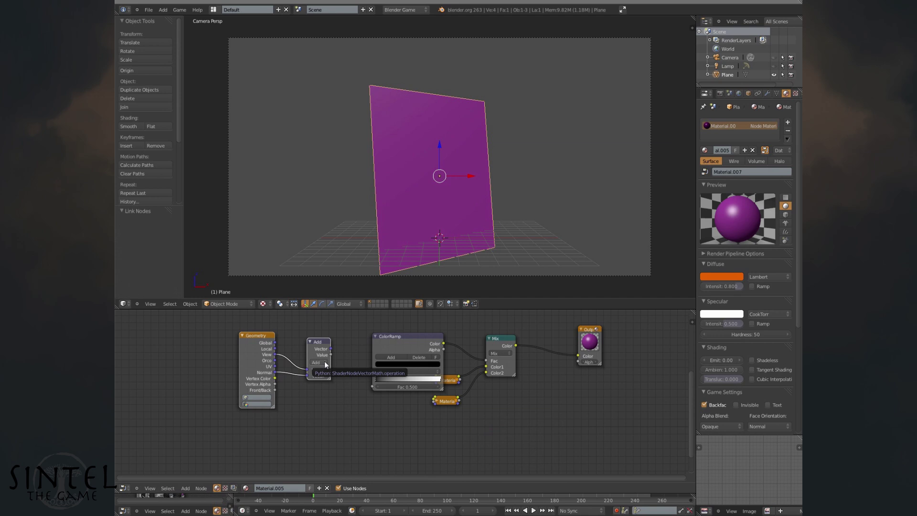
Set the Vector Math operation to Dot Product and connect its Value output to the ColorRamp's Fac input.
{"action": "left_click", "coordinate": [326, 364]}
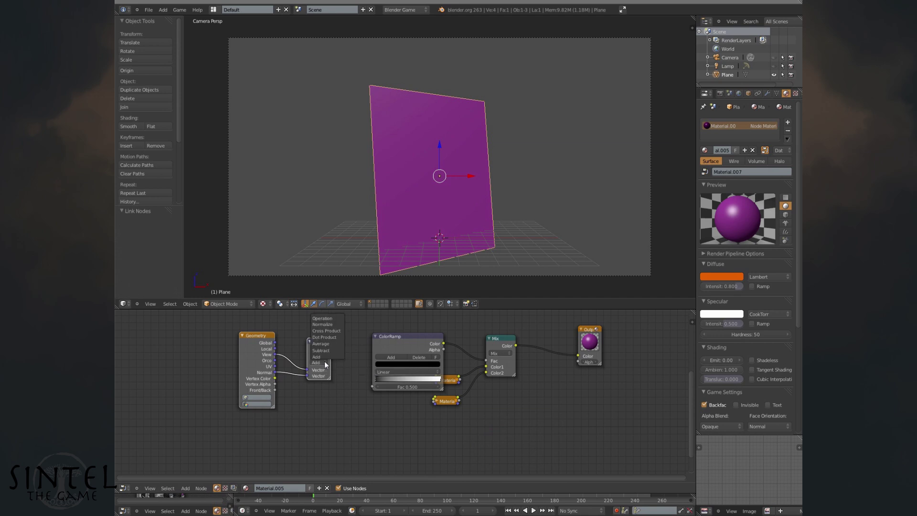
{"action": "left_click", "coordinate": [336, 336]}
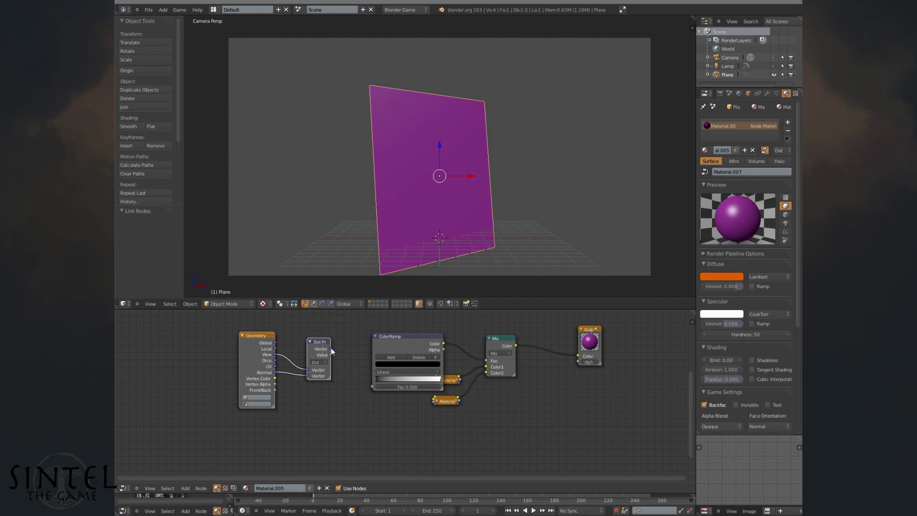
{"action": "left_click_drag", "start_coordinate": [331, 354], "coordinate": [372, 387]}
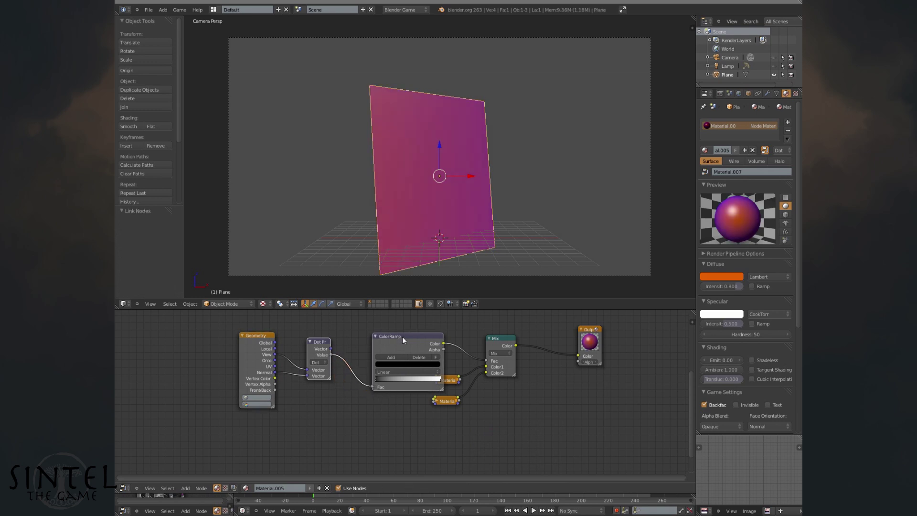
{"action": "left_click_drag", "start_coordinate": [402, 336], "coordinate": [383, 352]}
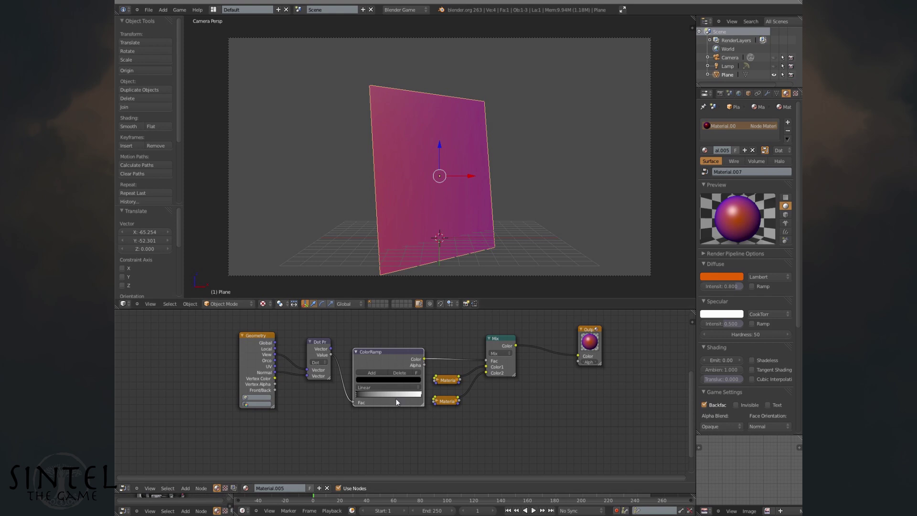
Bring the ColorRamp's black and white stops together just past the middle, and set its interpolation to Constant.
{"action": "left_click_drag", "start_coordinate": [362, 398], "coordinate": [409, 395]}
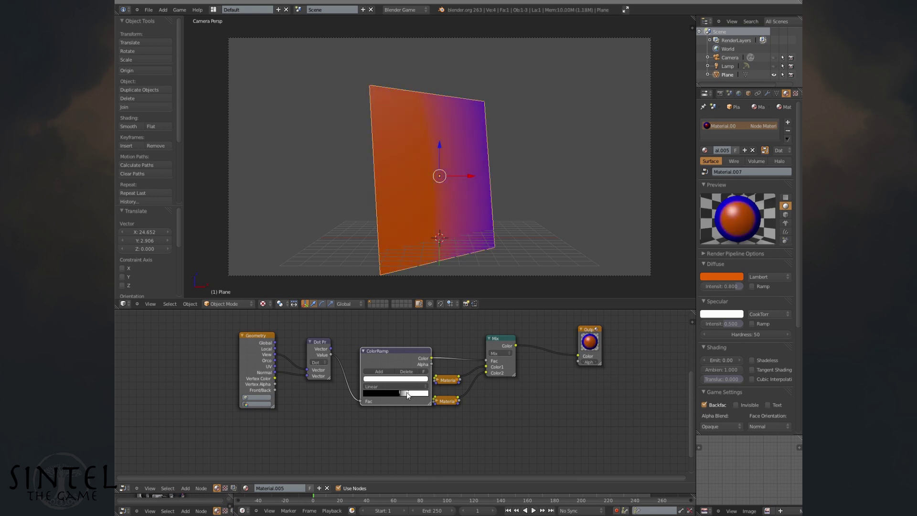
{"action": "left_click", "coordinate": [392, 386]}
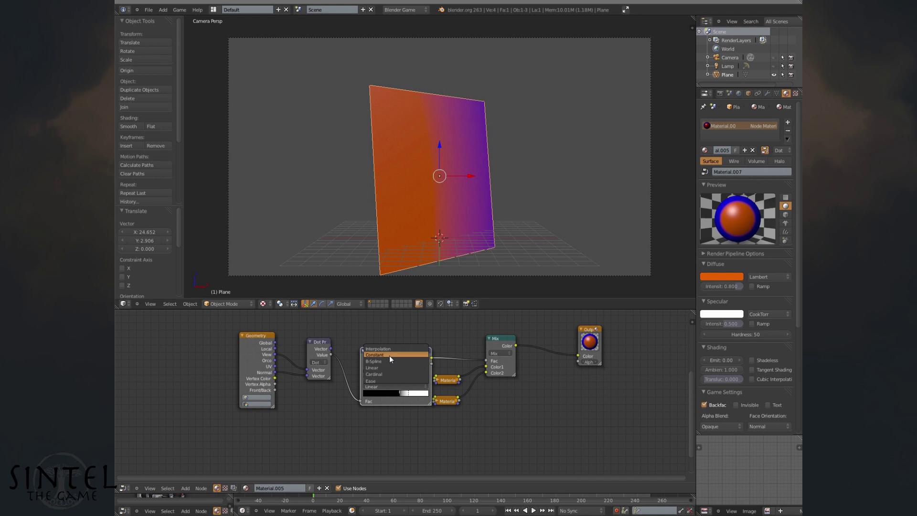
{"action": "left_click", "coordinate": [389, 356]}
{"action": "left_click_drag", "start_coordinate": [409, 394], "coordinate": [402, 394]}
Test the material by temporarily rotating the plane around the global Z axis.
{"action": "key", "text": "r"}
{"action": "key", "text": "z"}
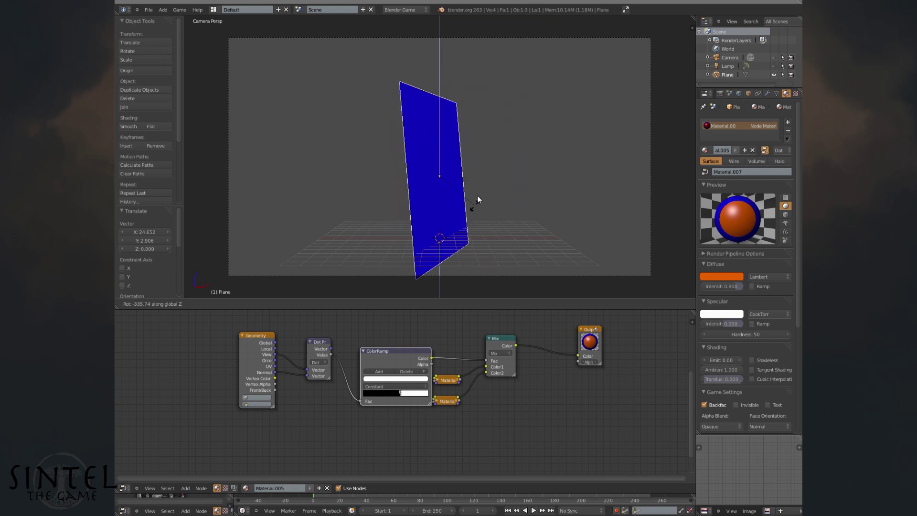
{"action": "left_click", "coordinate": [382, 165]}
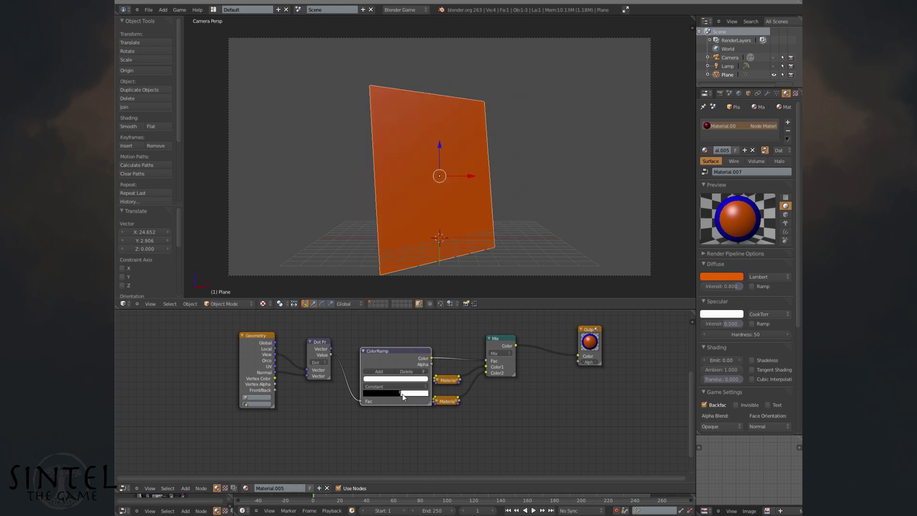
Shift the ColorRamp's black-to-white boundary slightly toward the black end, and check it with a temporary Z rotation of the plane.
{"action": "left_click", "coordinate": [401, 394]}
{"action": "left_click", "coordinate": [401, 394]}
{"action": "key", "text": "r"}
{"action": "key", "text": "z"}
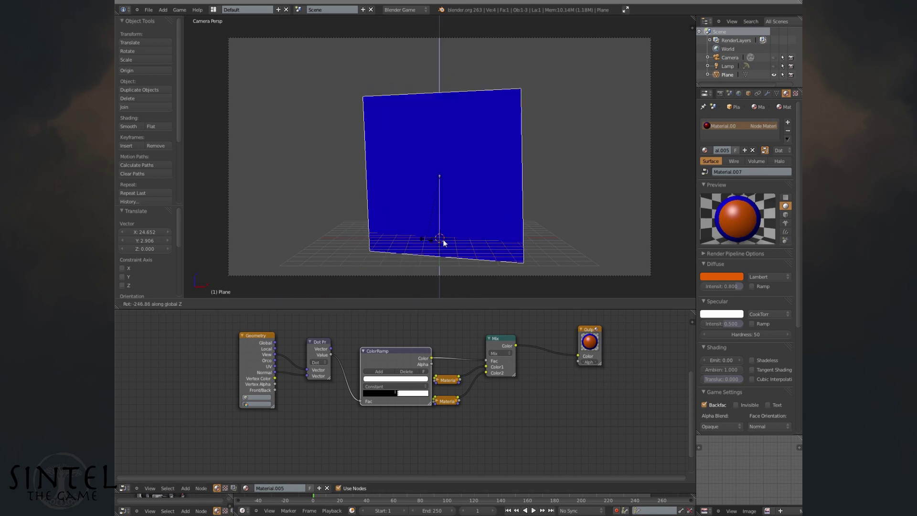
{"action": "right_click", "coordinate": [495, 129]}
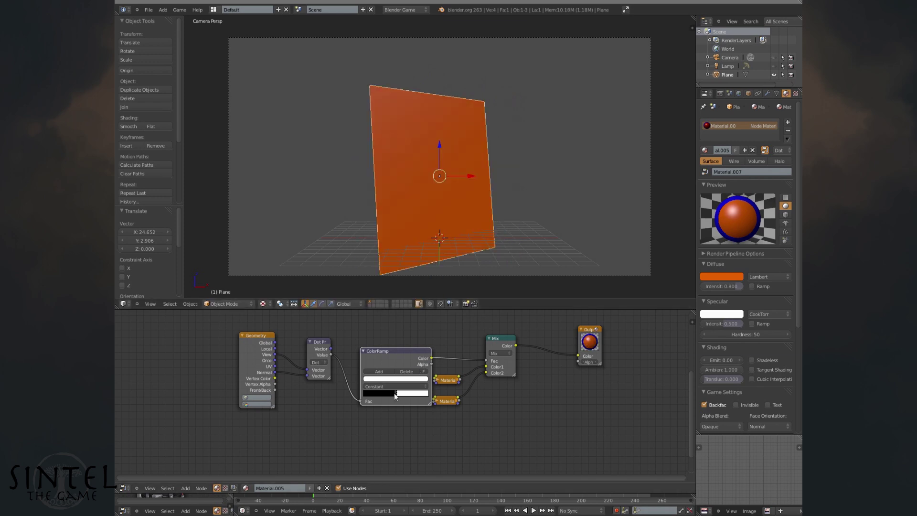
Select the ColorRamp's black stop and rotate the plane around global Z to examine the colour switch between its two sides.
{"action": "left_click", "coordinate": [396, 394]}
{"action": "key", "text": "r"}
{"action": "key", "text": "z"}
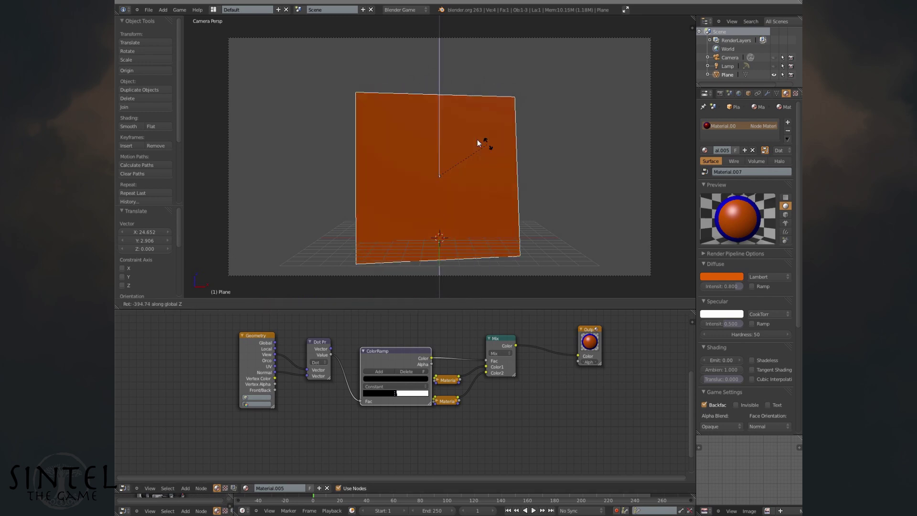